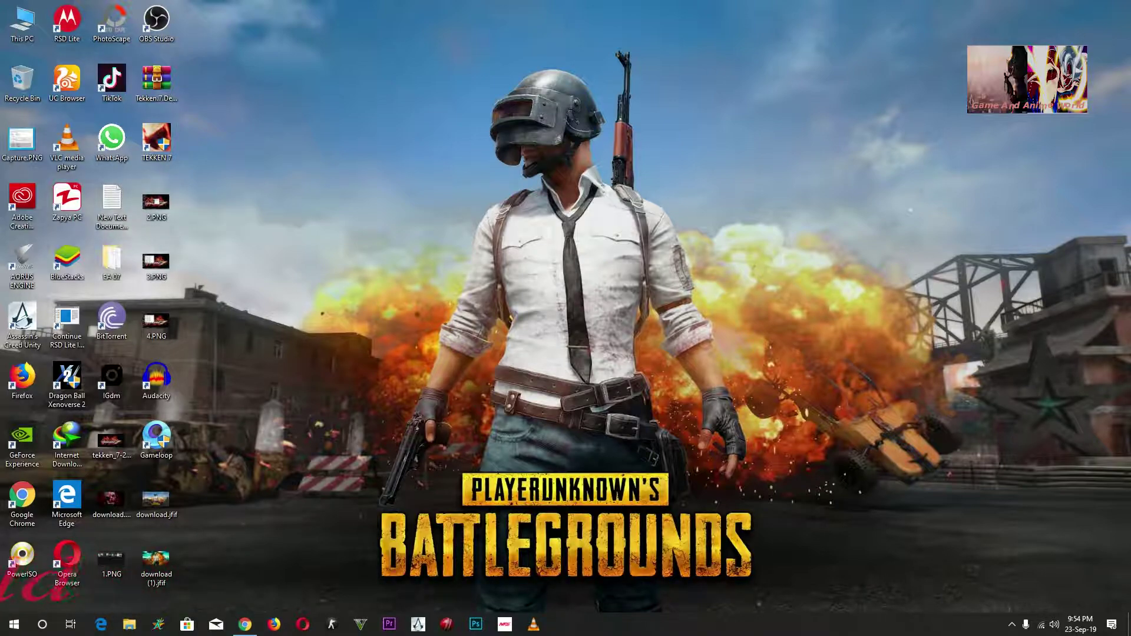
Check the computer's processor, memory and Windows edition in the This PC system properties, and close the window
{"action": "right_click", "coordinate": [13, 33]}
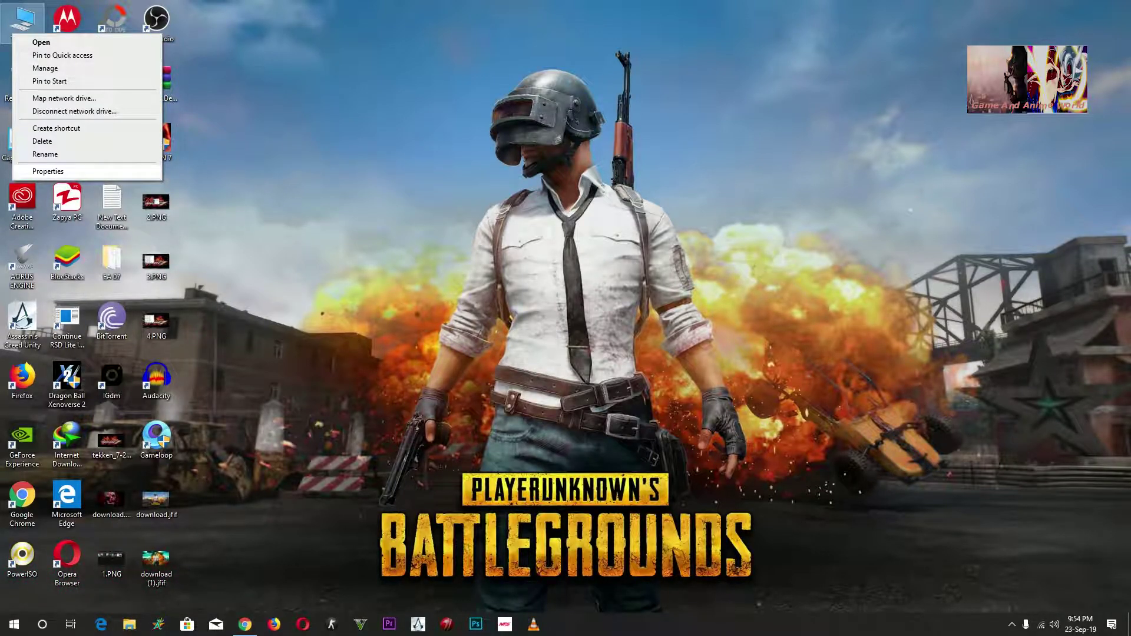
{"action": "left_click", "coordinate": [48, 171]}
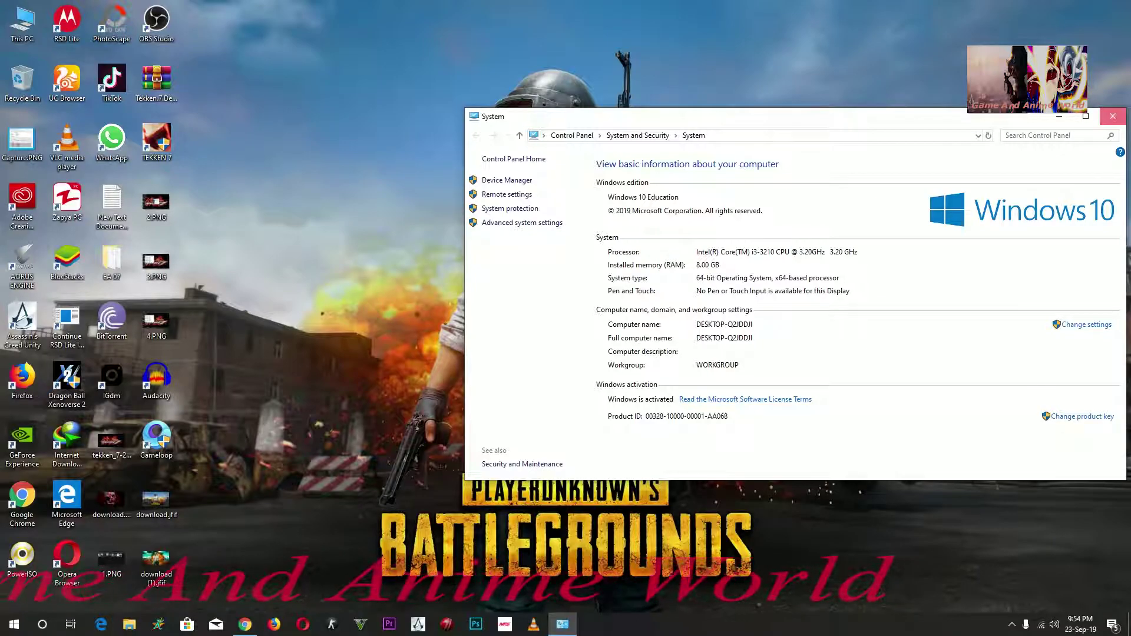
{"action": "left_click", "coordinate": [1113, 117]}
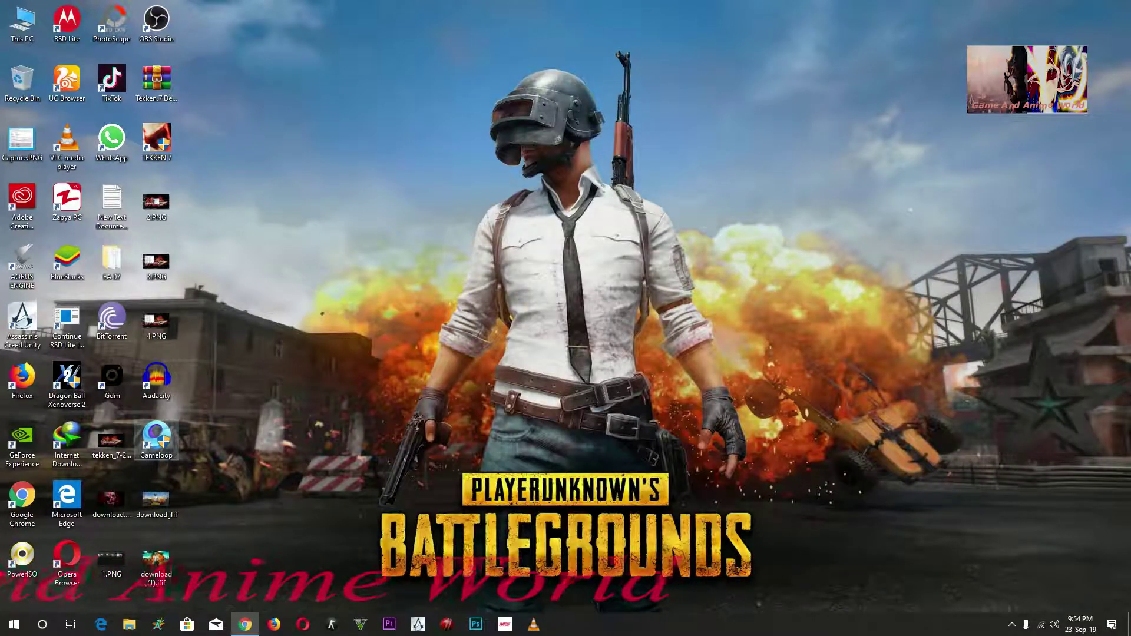
Launch Gameloop, allowing it to make changes to the device, and open its engine settings
{"action": "double_click", "coordinate": [156, 439]}
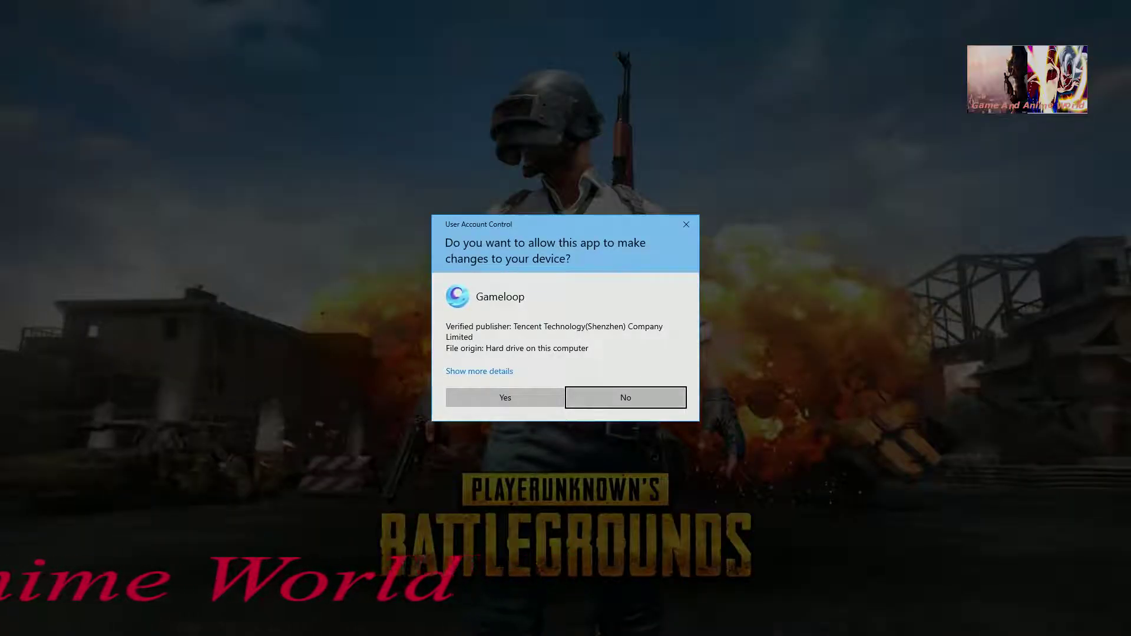
{"action": "left_click", "coordinate": [505, 396]}
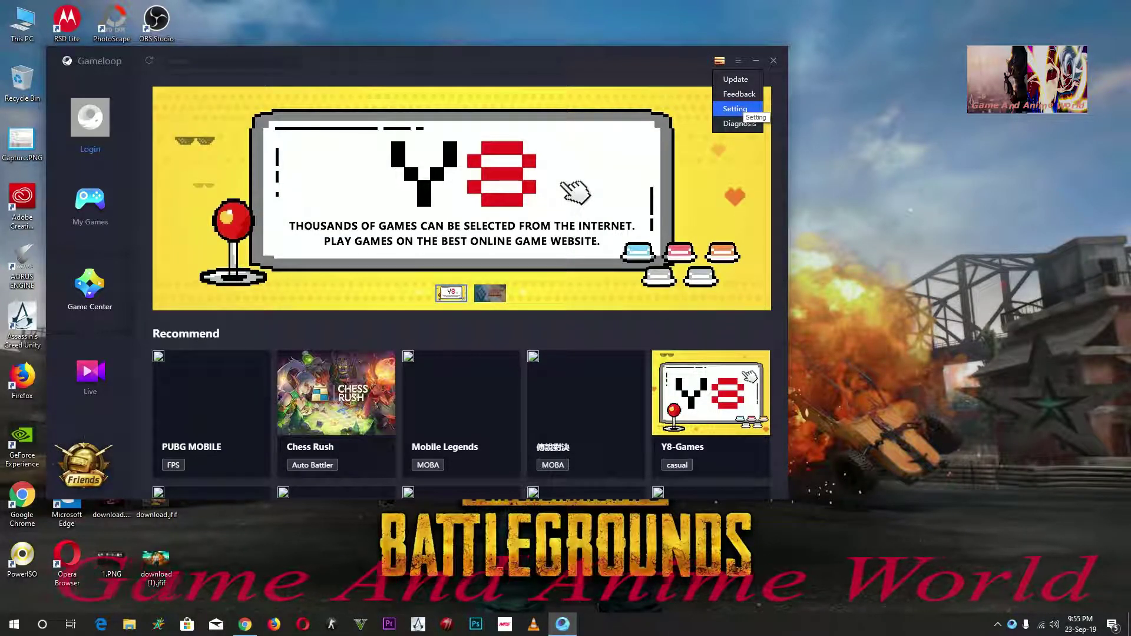
{"action": "left_click", "coordinate": [737, 108]}
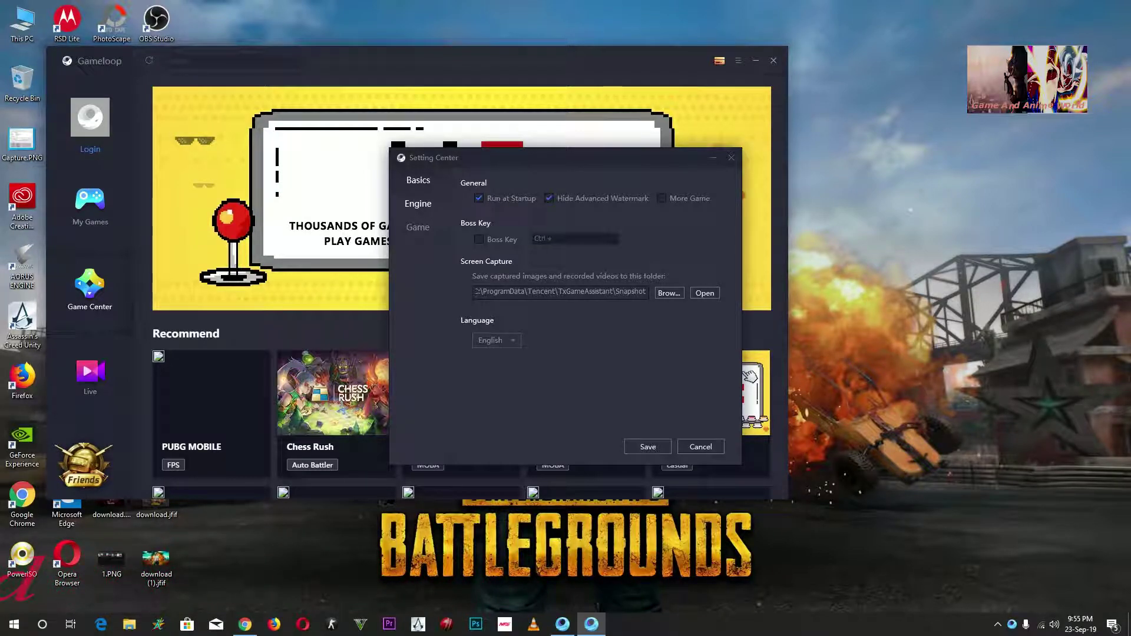
{"action": "left_click", "coordinate": [418, 204]}
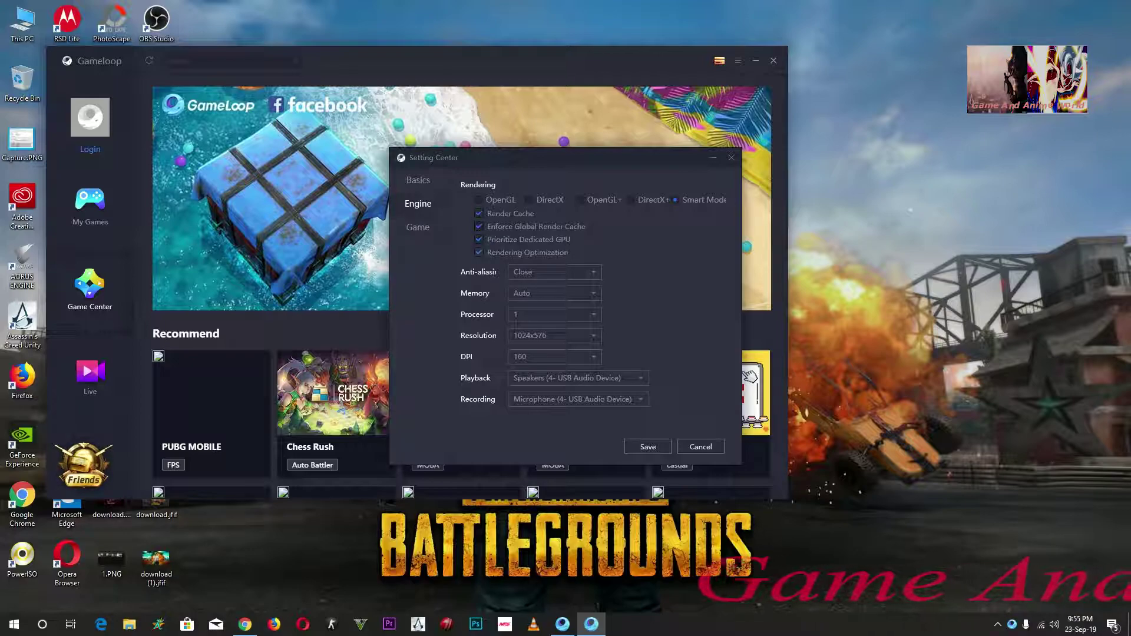
Set the engine memory to 4096MB, processor to 4, resolution to 1920x1080 and DPI to 240
{"action": "left_click", "coordinate": [554, 292]}
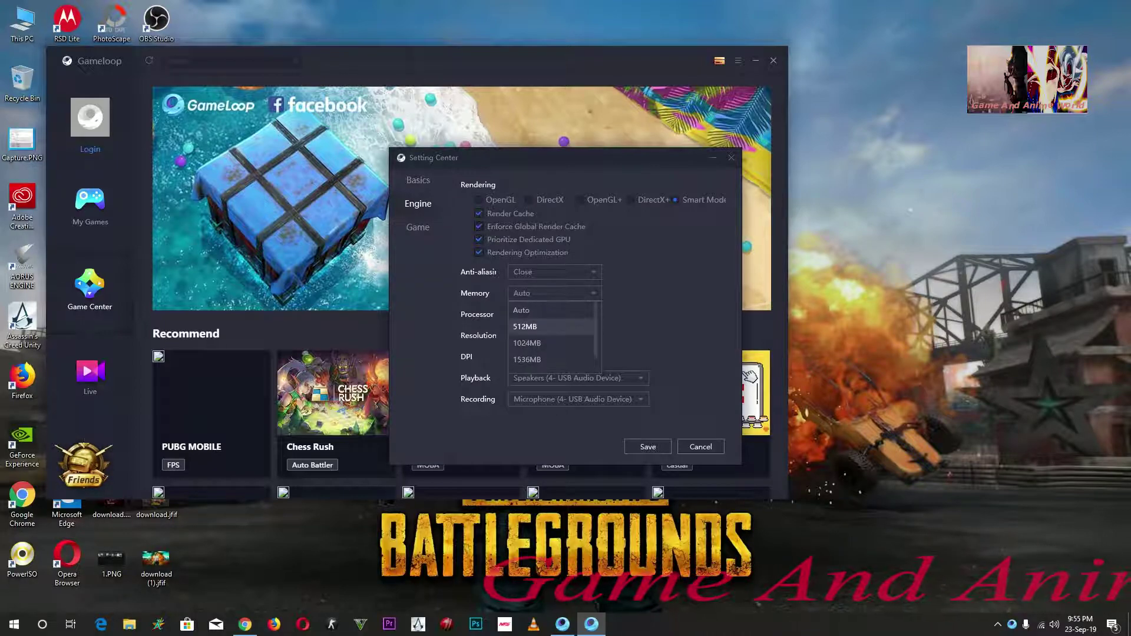
{"action": "scroll", "coordinate": [528, 361], "scroll_direction": "down", "scroll_amount": 2}
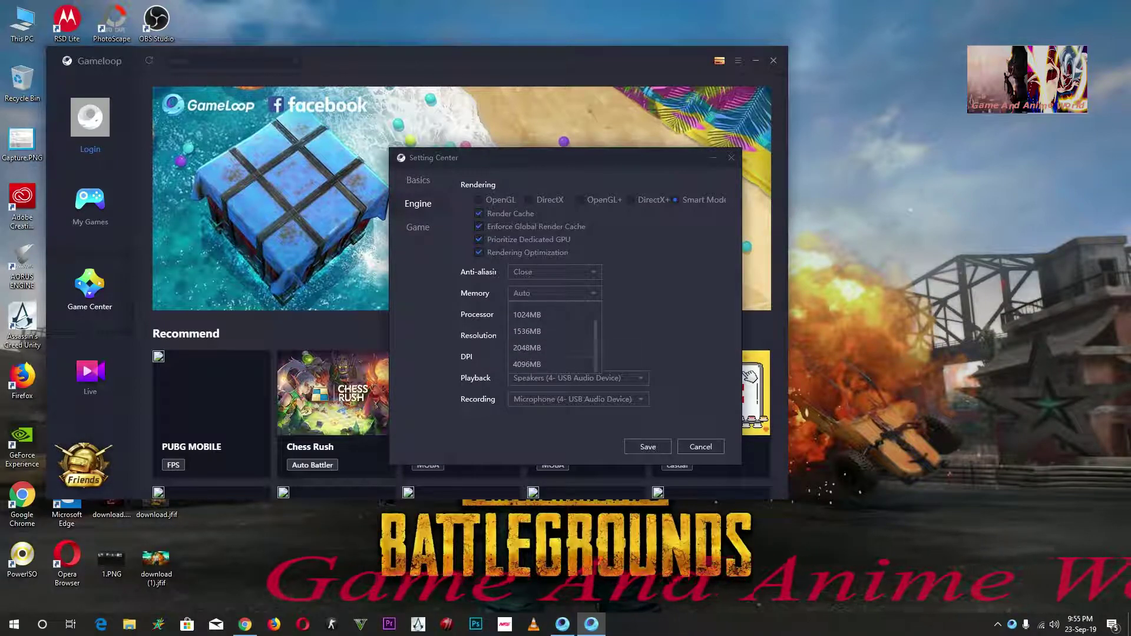
{"action": "left_click", "coordinate": [526, 365]}
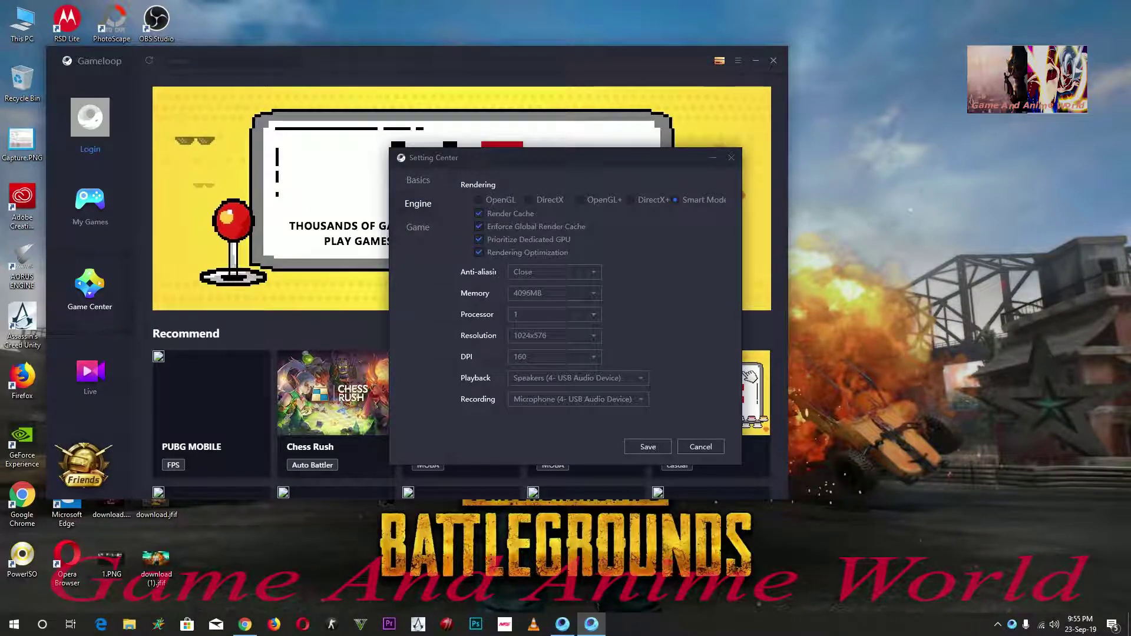
{"action": "left_click", "coordinate": [554, 314]}
{"action": "left_click", "coordinate": [526, 369]}
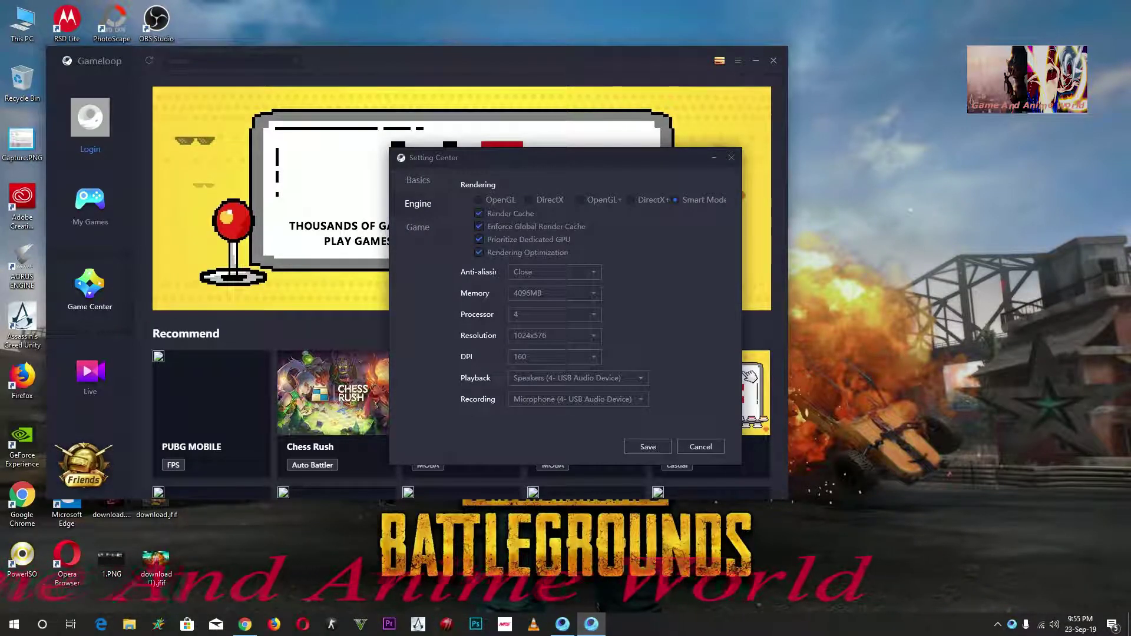
{"action": "left_click", "coordinate": [553, 336]}
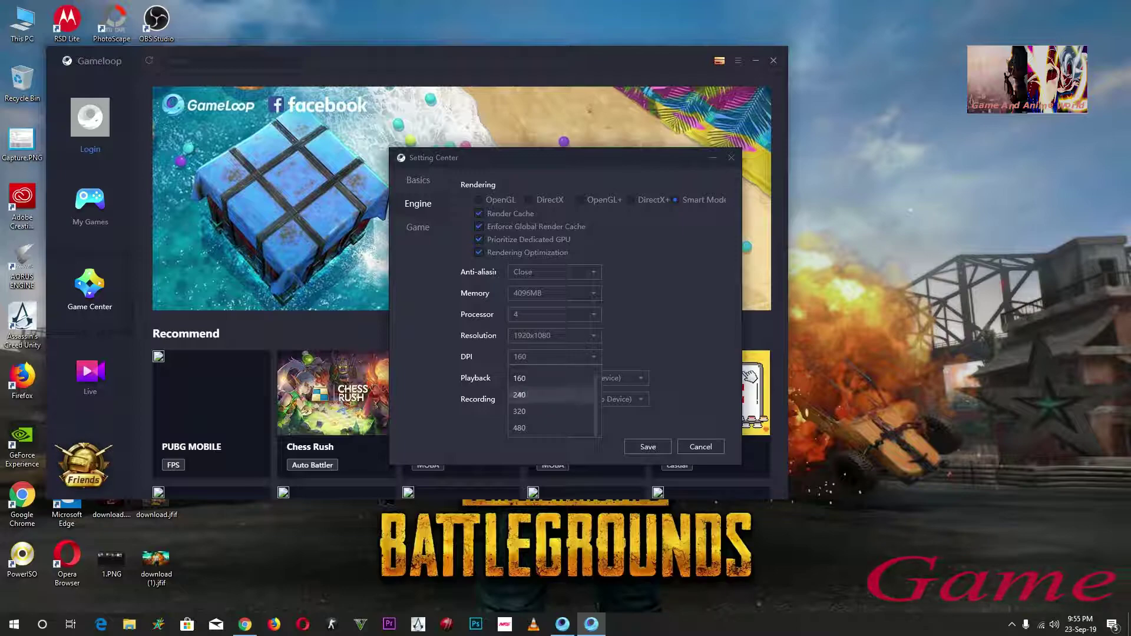
{"action": "left_click", "coordinate": [519, 394]}
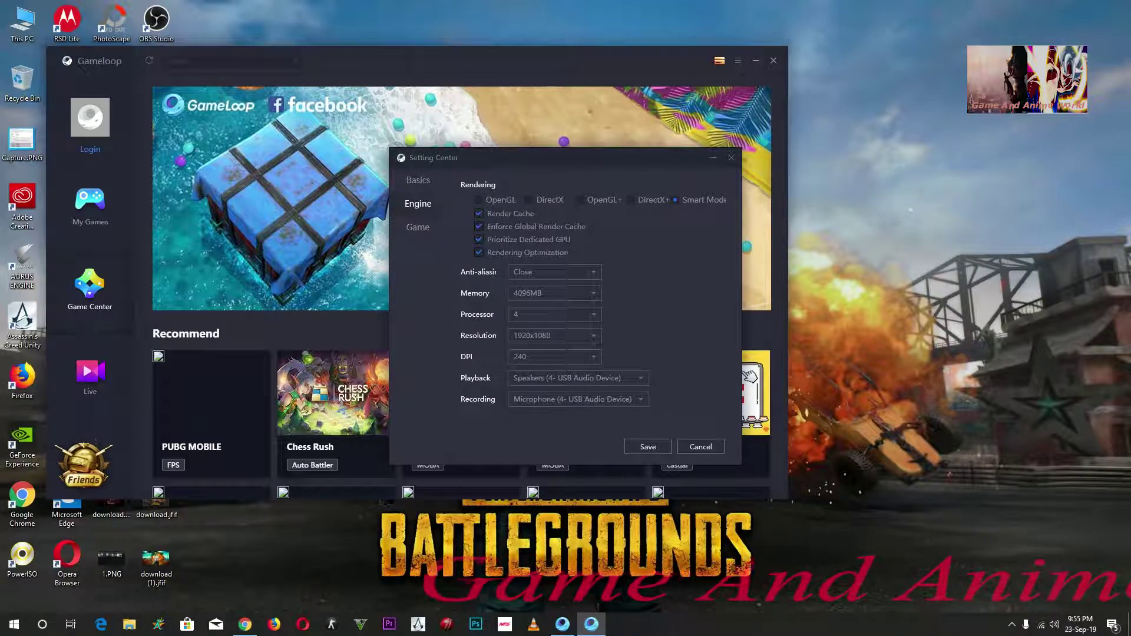
Save the settings with PUBG MOBILE at HD 1080P gaming resolution and HD display quality, and close Gameloop
{"action": "left_click", "coordinate": [418, 227]}
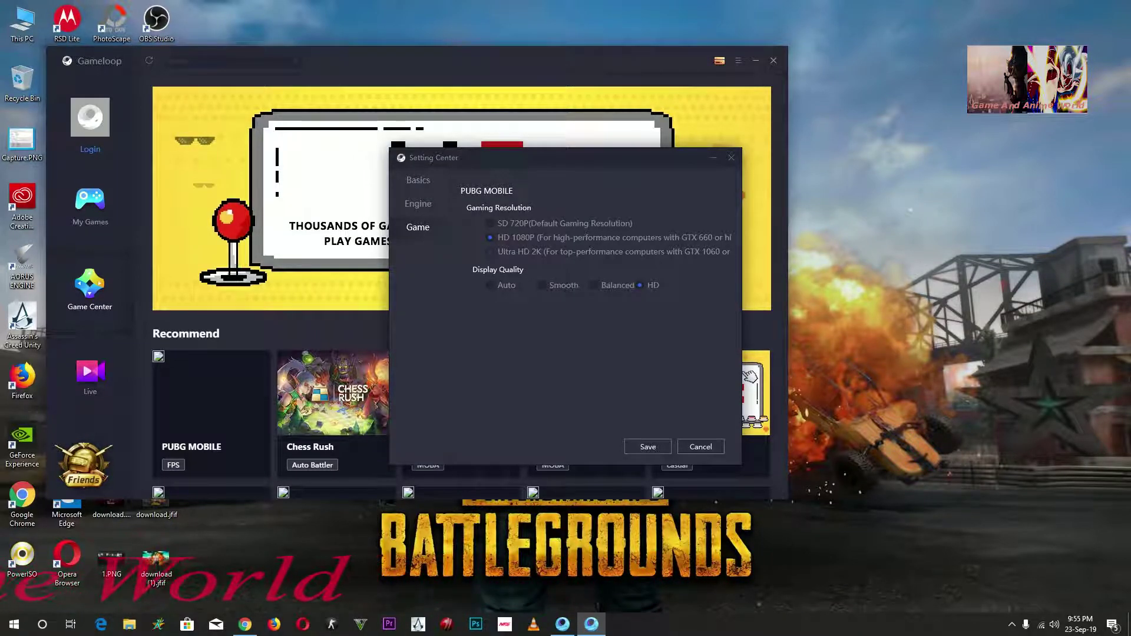
{"action": "left_click", "coordinate": [648, 446]}
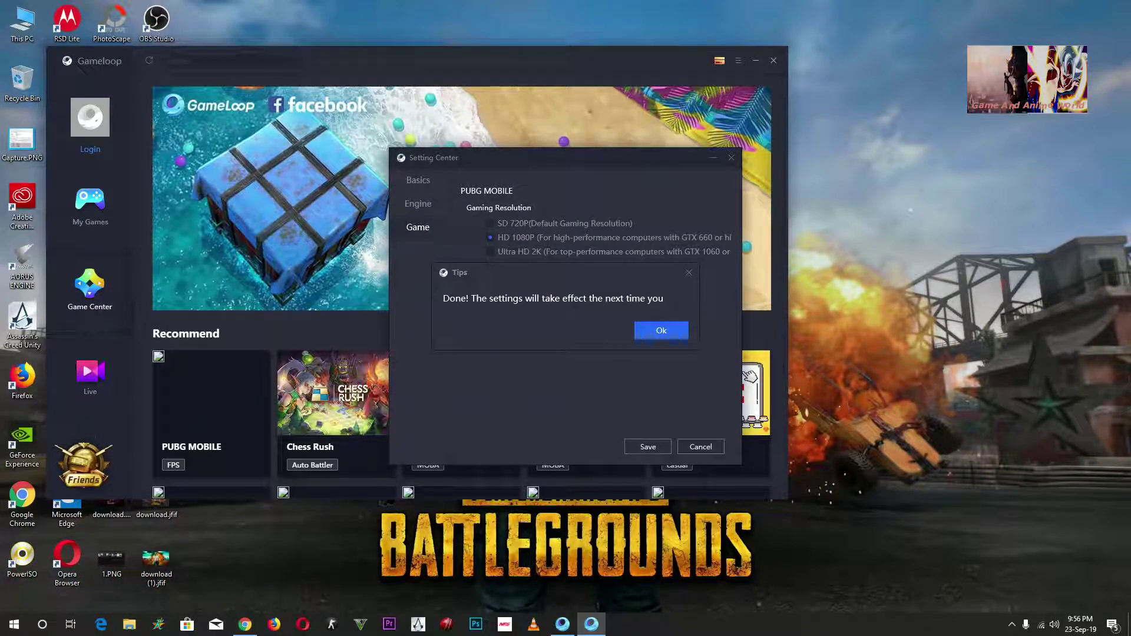
{"action": "left_click", "coordinate": [662, 331]}
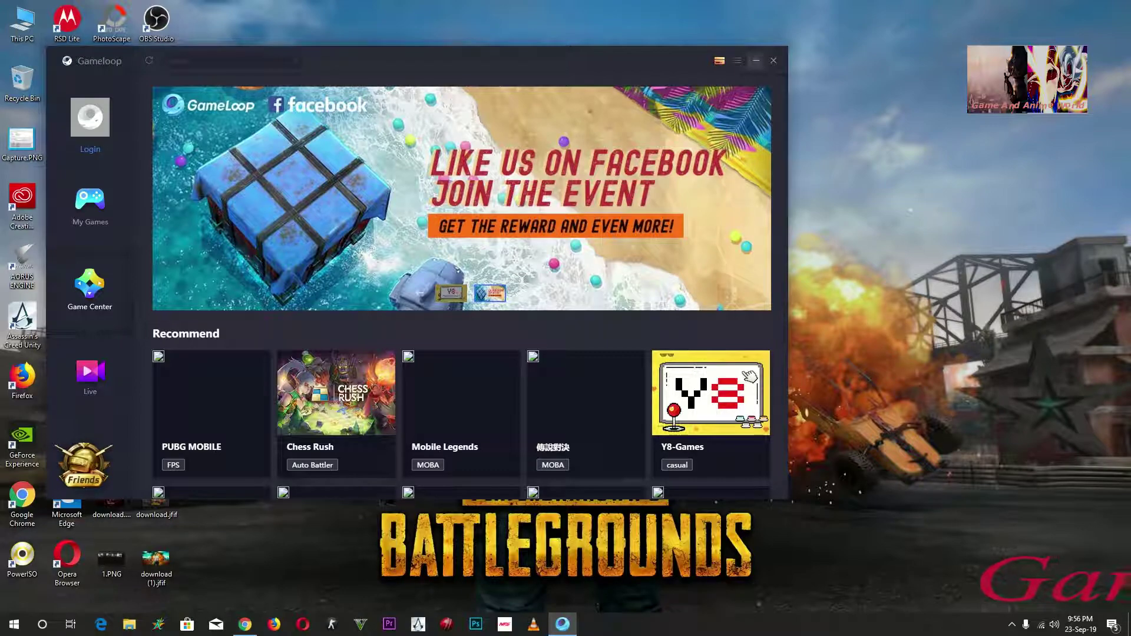
{"action": "left_click", "coordinate": [774, 61]}
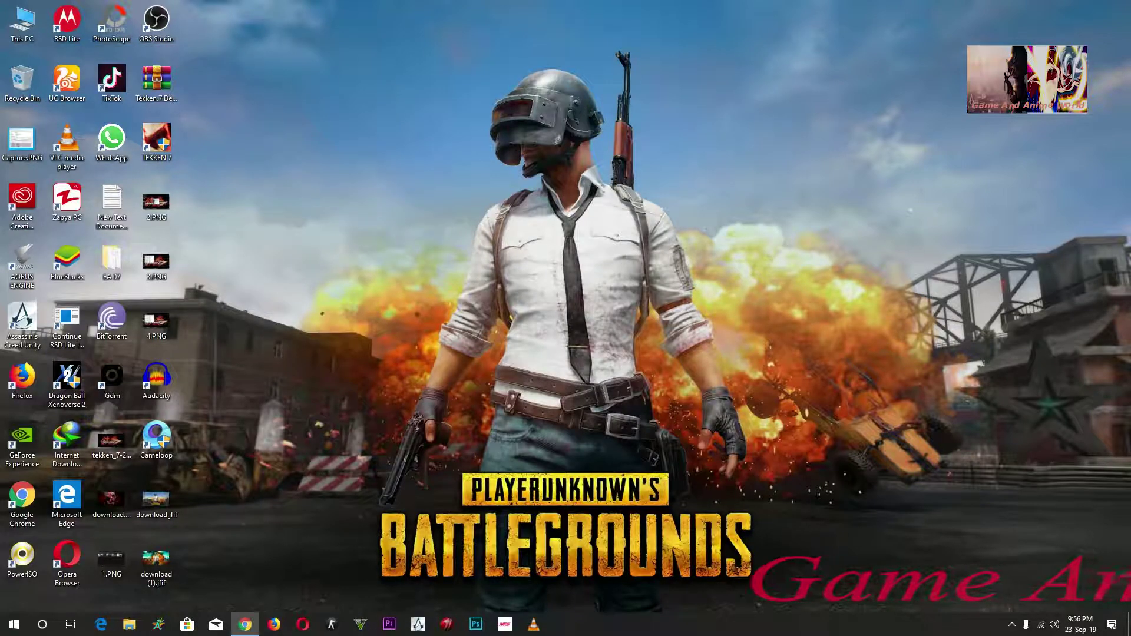
Relaunch Gameloop with permission to make changes and start PUBG MOBILE from the installed games
{"action": "double_click", "coordinate": [156, 440]}
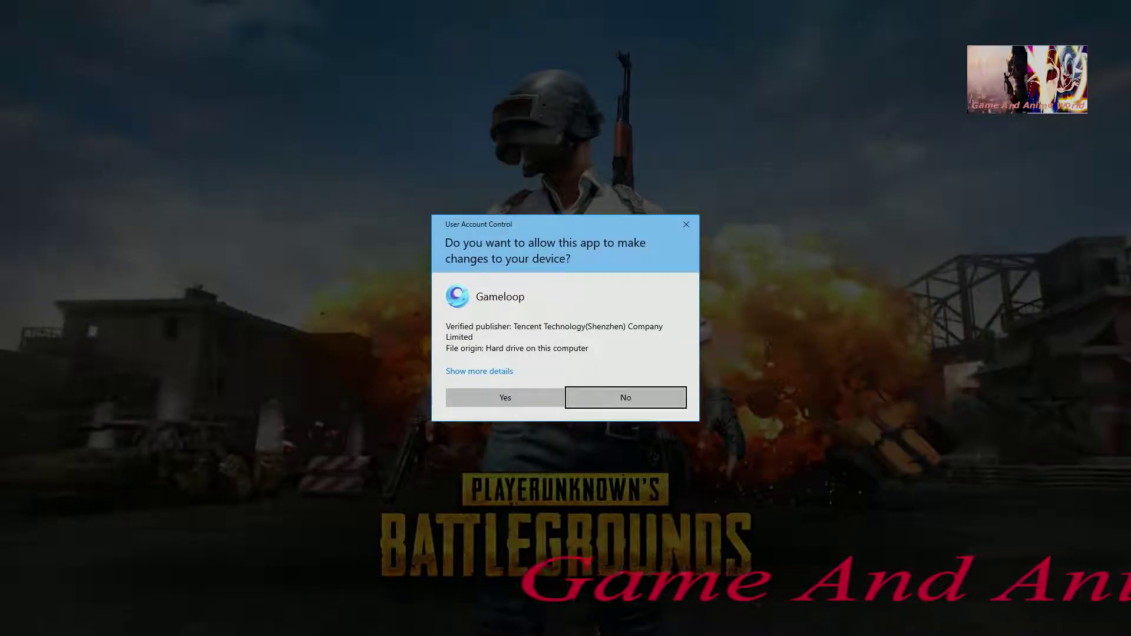
{"action": "left_click", "coordinate": [505, 396]}
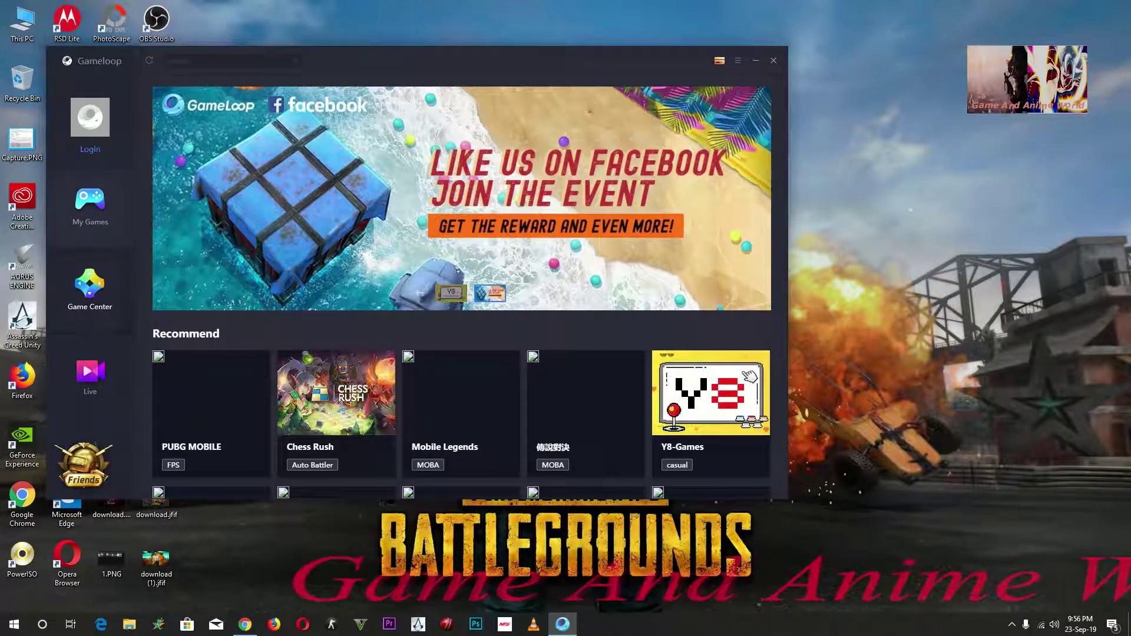
{"action": "left_click", "coordinate": [90, 206]}
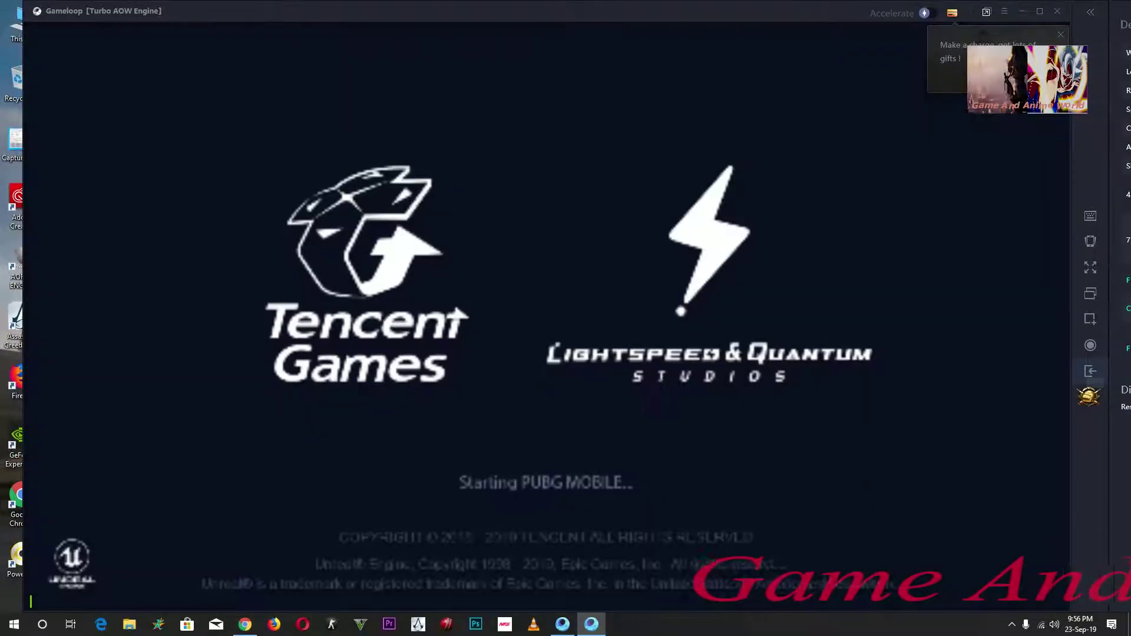
Leave the game for the emulator's home screen and open the Android system settings
{"action": "left_click", "coordinate": [1091, 370]}
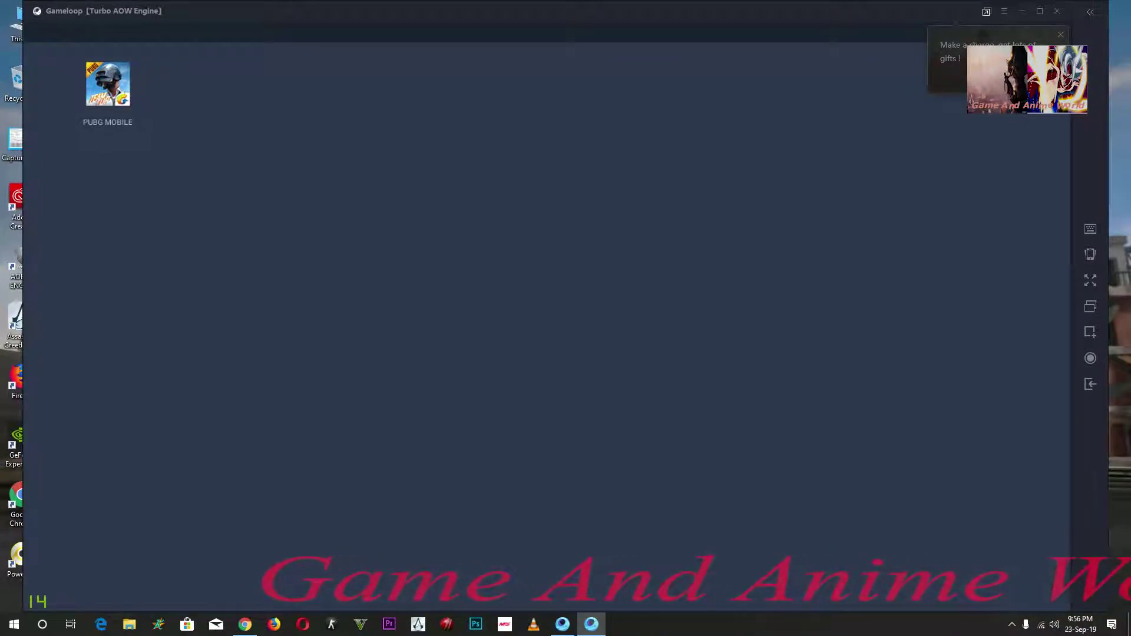
{"action": "left_click_drag", "start_coordinate": [259, 29], "coordinate": [259, 254]}
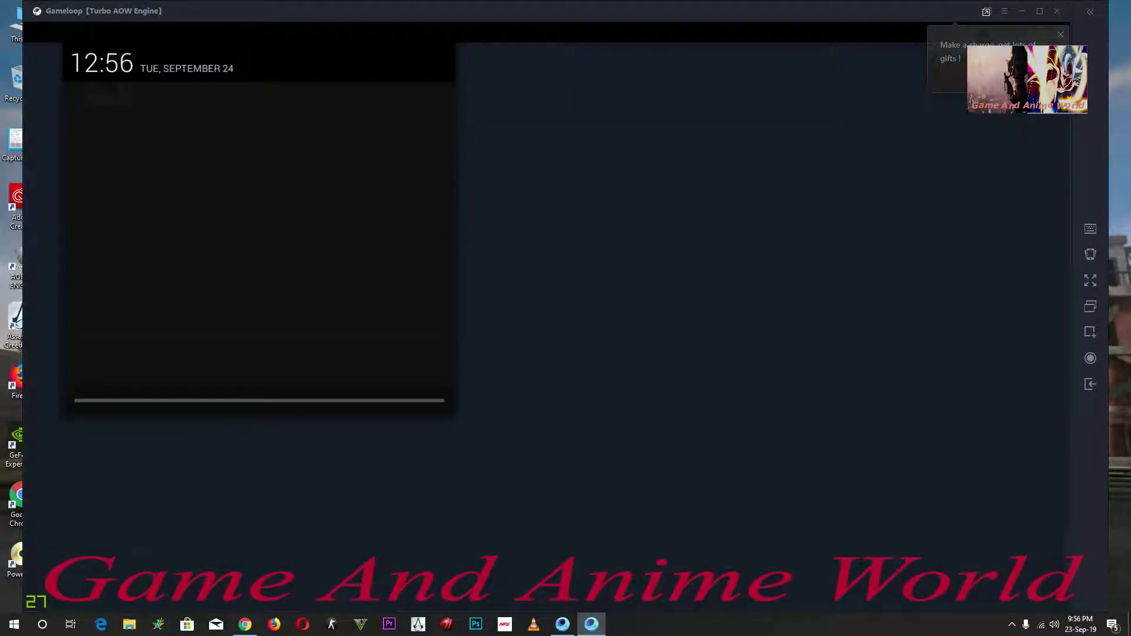
{"action": "left_click", "coordinate": [825, 176]}
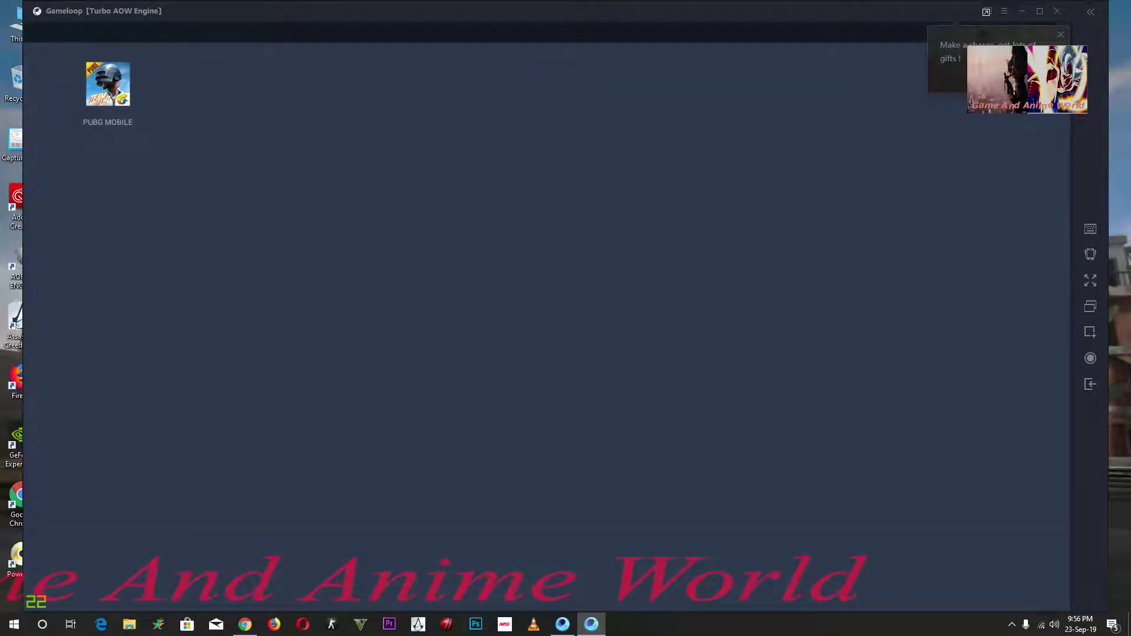
{"action": "left_click_drag", "start_coordinate": [835, 29], "coordinate": [835, 353]}
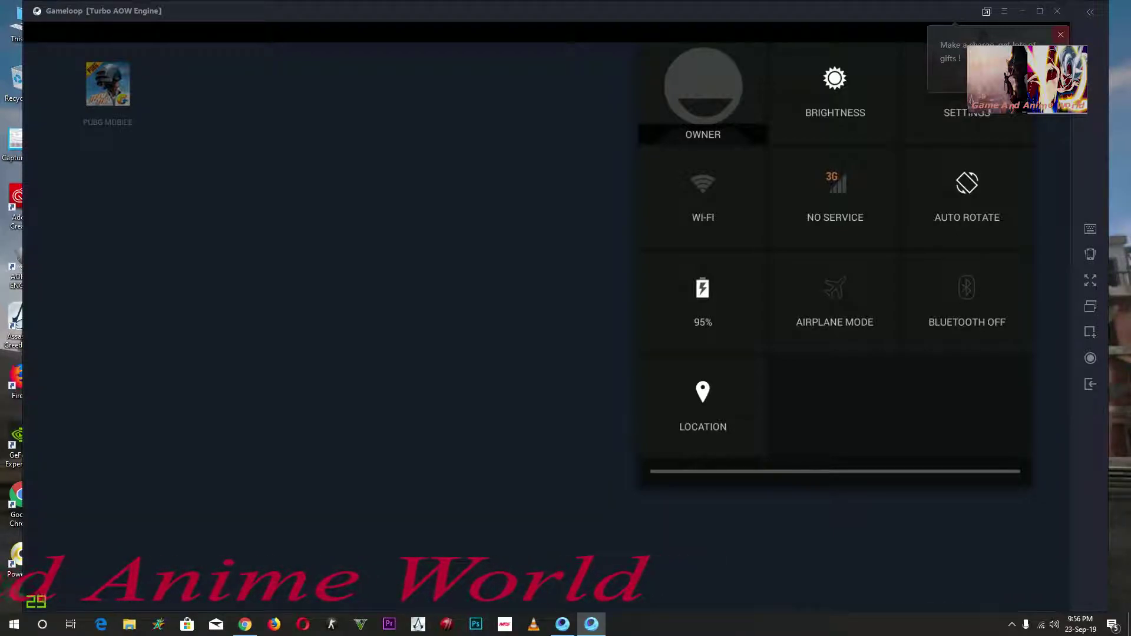
{"action": "left_click", "coordinate": [967, 94]}
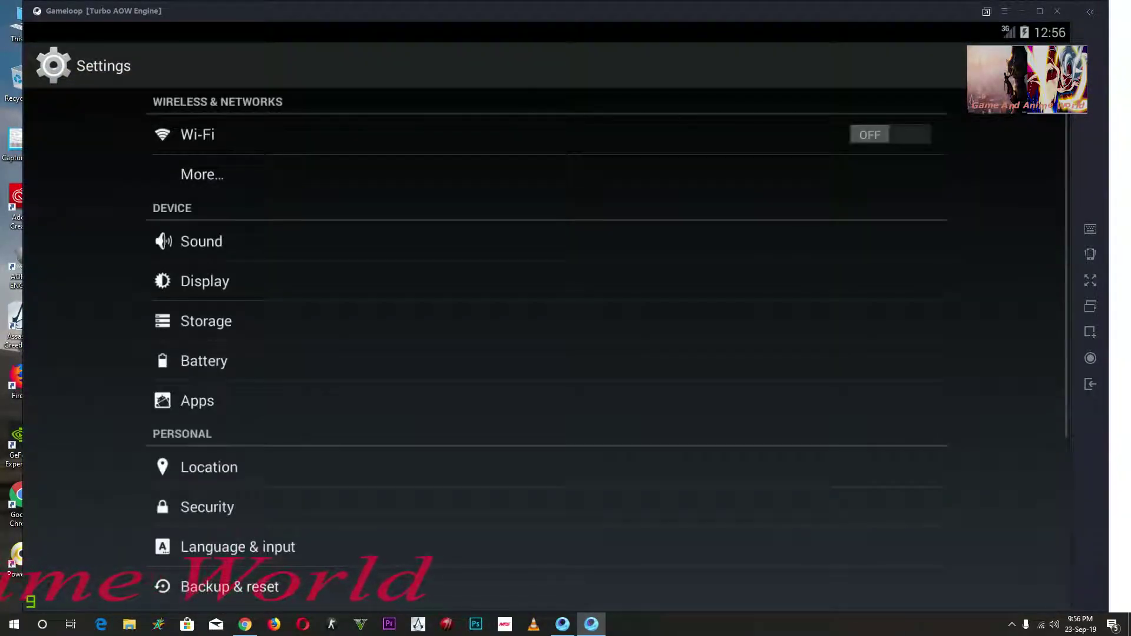
Unlock the Android developer options through the build number in About tablet
{"action": "scroll", "coordinate": [547, 354], "scroll_direction": "down", "scroll_amount": 5}
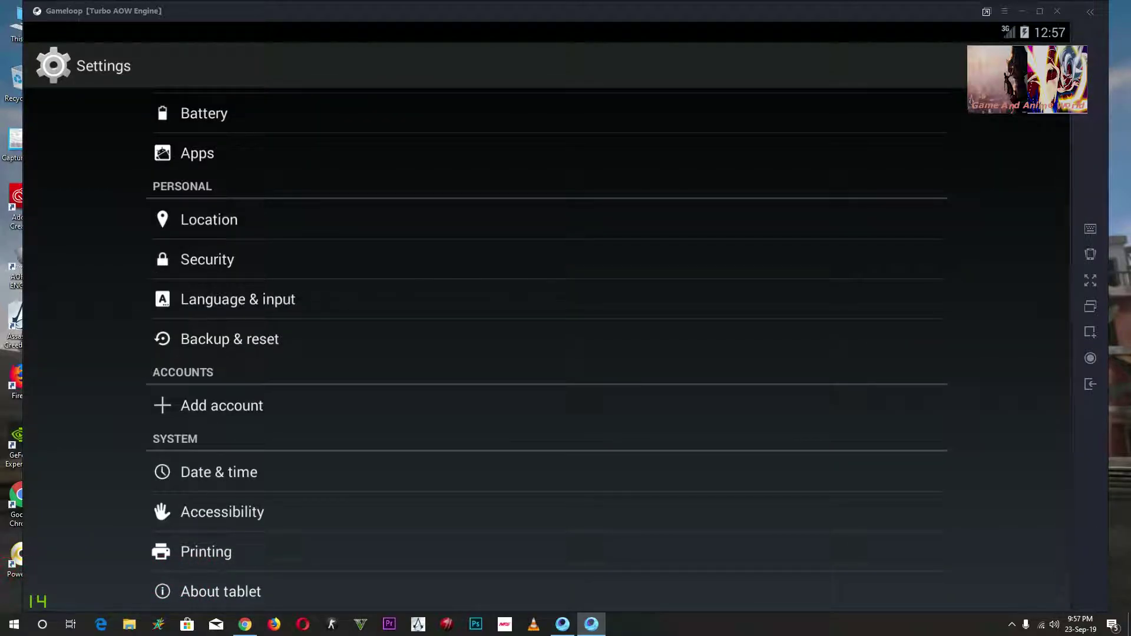
{"action": "left_click", "coordinate": [221, 591]}
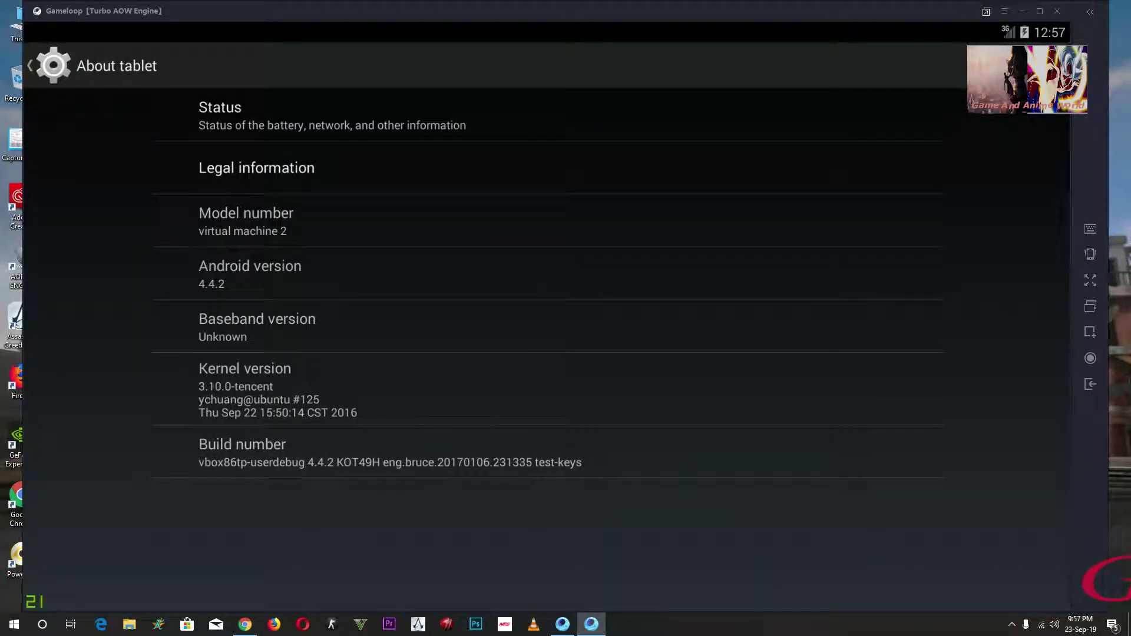
{"action": "left_click", "coordinate": [546, 326]}
{"action": "left_click", "coordinate": [547, 326]}
{"action": "left_click", "coordinate": [547, 327]}
{"action": "left_click", "coordinate": [547, 327]}
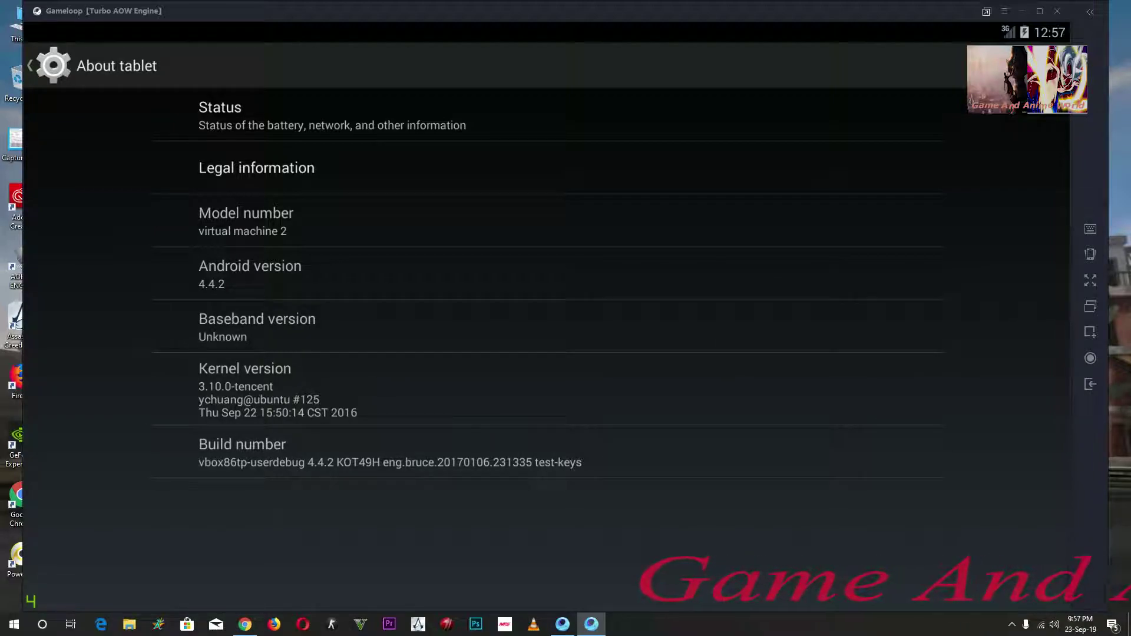
{"action": "left_click", "coordinate": [242, 451]}
{"action": "left_click", "coordinate": [242, 452]}
{"action": "left_click", "coordinate": [242, 452]}
{"action": "left_click", "coordinate": [242, 451]}
{"action": "left_click", "coordinate": [242, 451]}
{"action": "left_click", "coordinate": [242, 451]}
{"action": "left_click", "coordinate": [242, 452]}
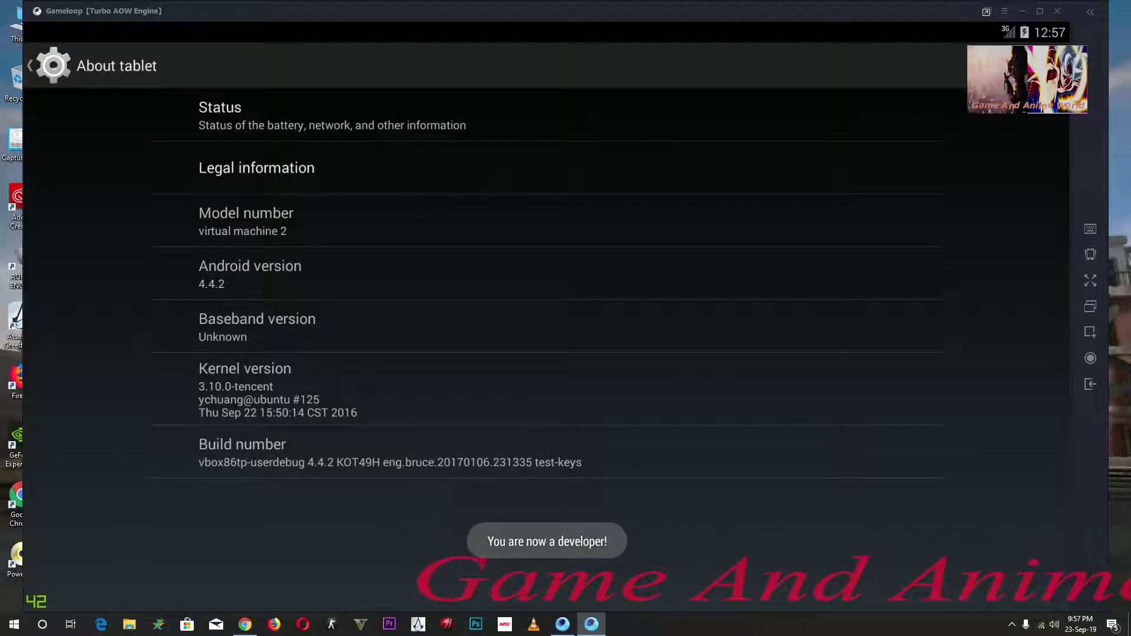
In the developer options, set Debug GPU overdraw to Show overdraw counter and enable Force GPU rendering
{"action": "left_click", "coordinate": [54, 66]}
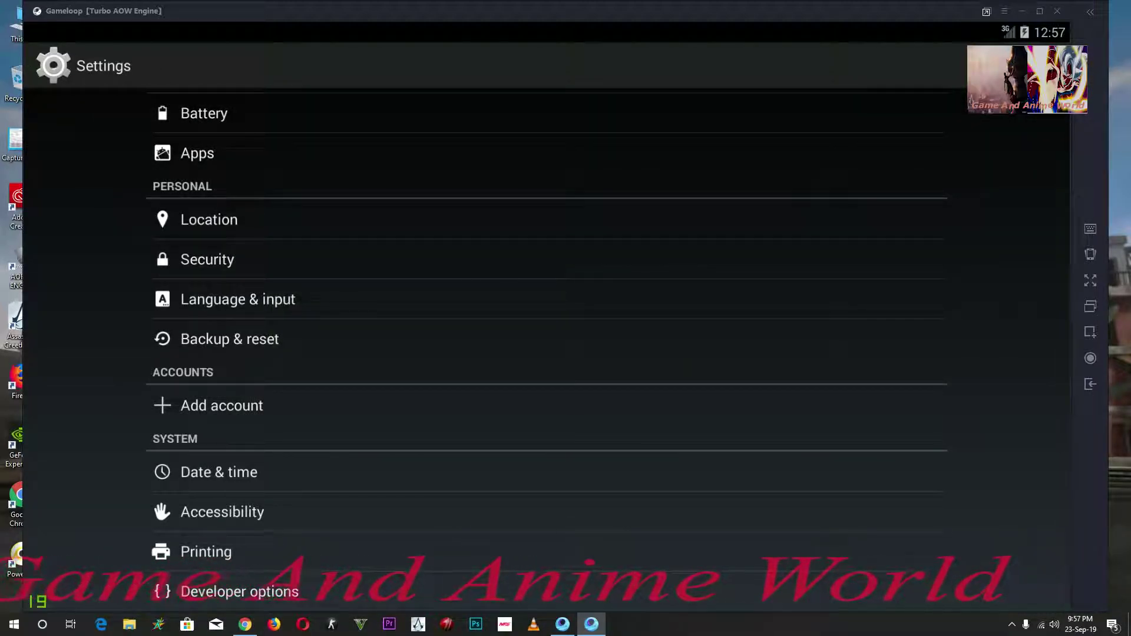
{"action": "left_click", "coordinate": [239, 592]}
{"action": "scroll", "coordinate": [546, 350], "scroll_direction": "down", "scroll_amount": 15}
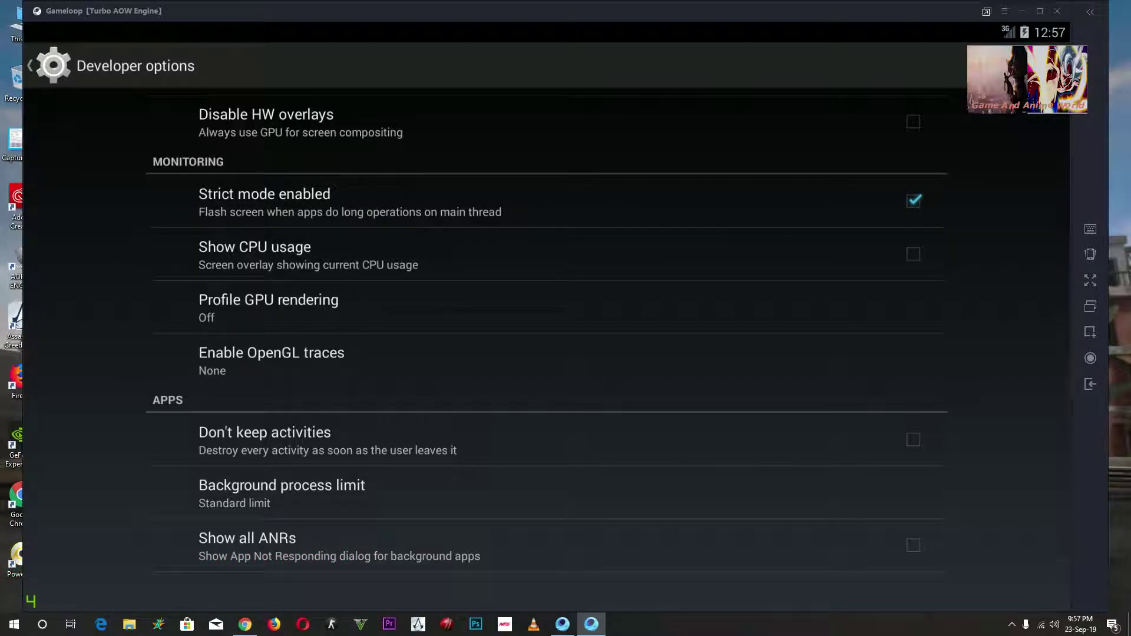
{"action": "scroll", "coordinate": [546, 345], "scroll_direction": "up", "scroll_amount": 5}
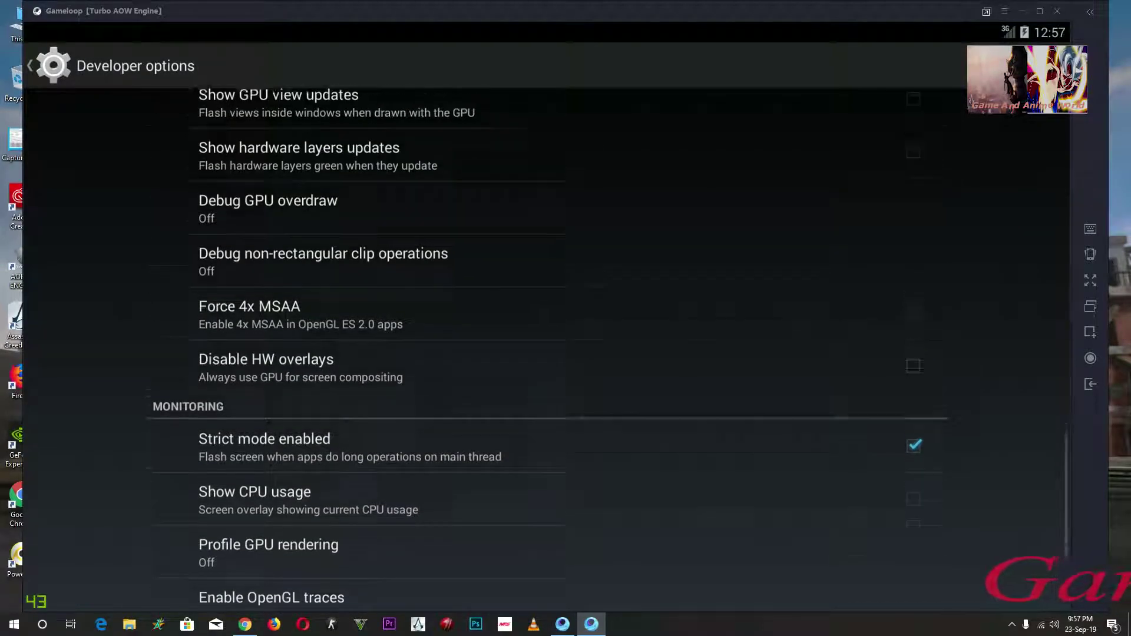
{"action": "left_click", "coordinate": [269, 284]}
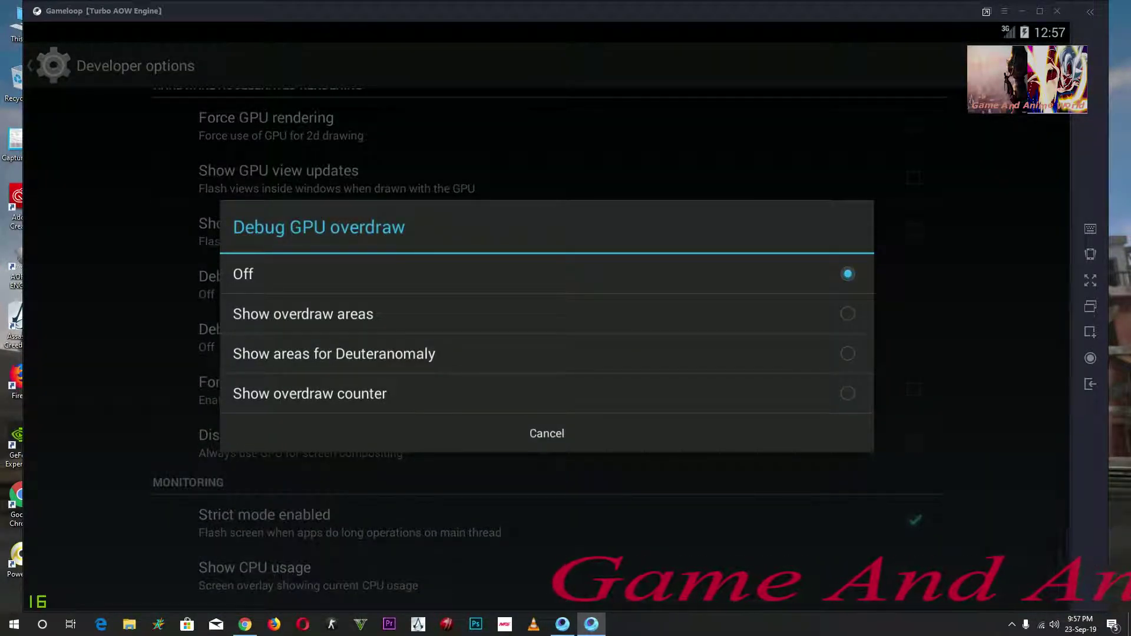
{"action": "left_click", "coordinate": [310, 393]}
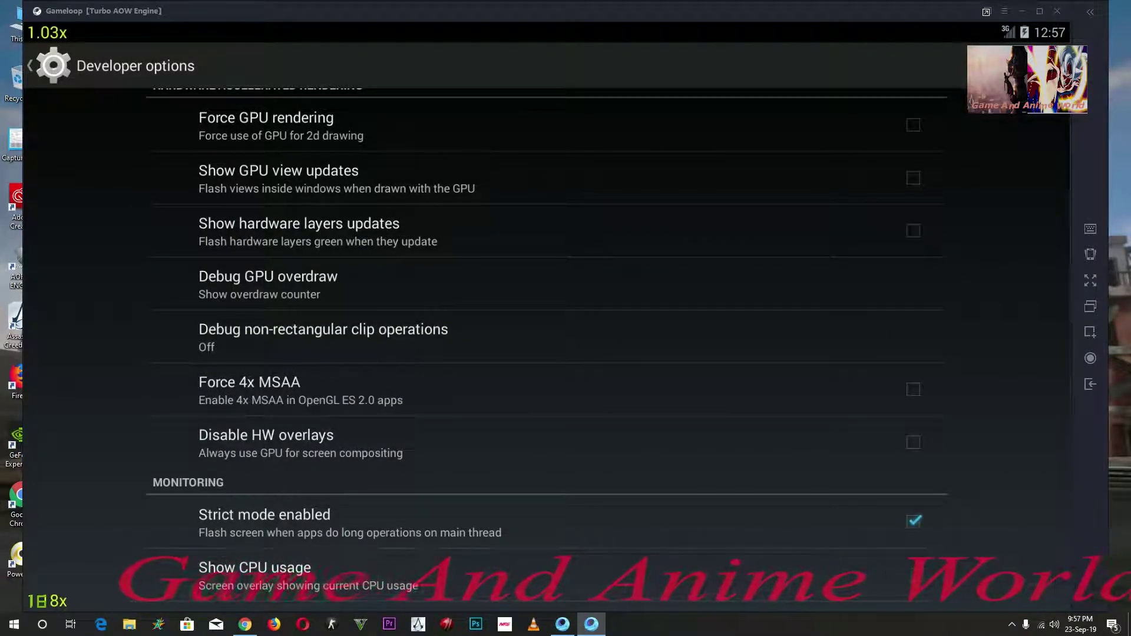
{"action": "scroll", "coordinate": [546, 348], "scroll_direction": "up", "scroll_amount": 2}
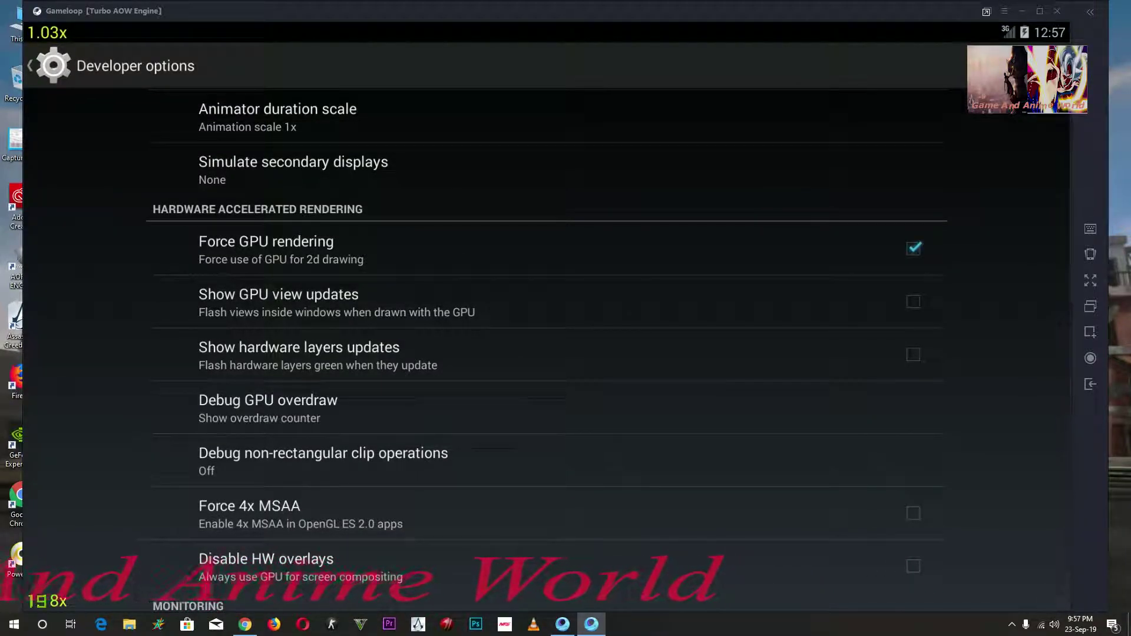
Enable Force 4x MSAA under hardware accelerated rendering and check the other entries of the developer options
{"action": "scroll", "coordinate": [547, 348], "scroll_direction": "up", "scroll_amount": 3}
{"action": "scroll", "coordinate": [546, 348], "scroll_direction": "down", "scroll_amount": 3}
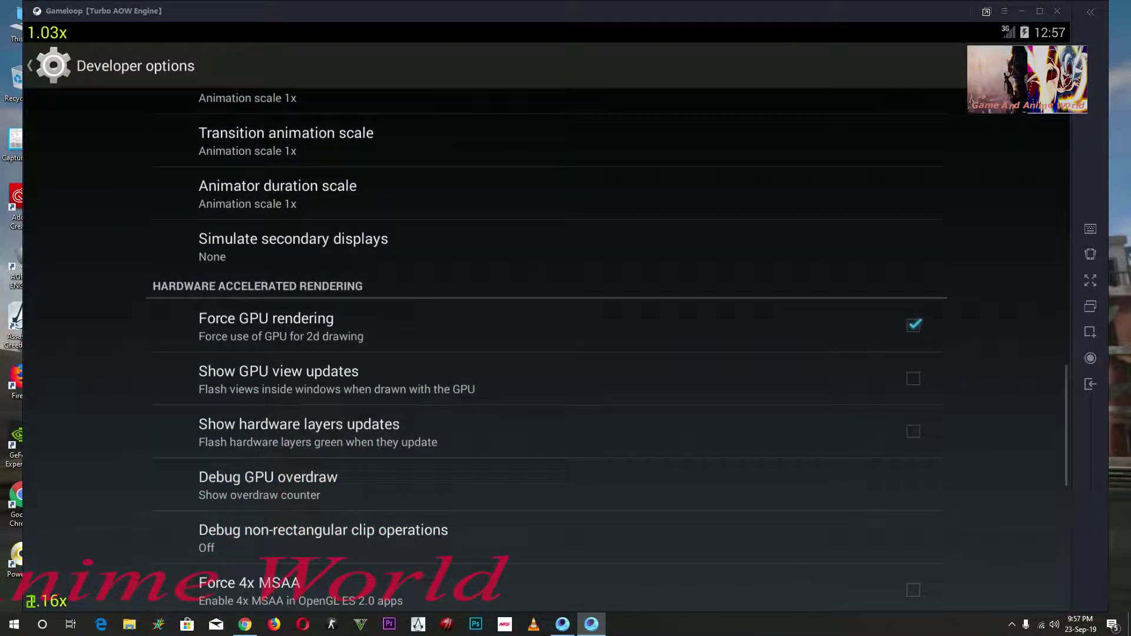
{"action": "scroll", "coordinate": [547, 347], "scroll_direction": "up", "scroll_amount": 7}
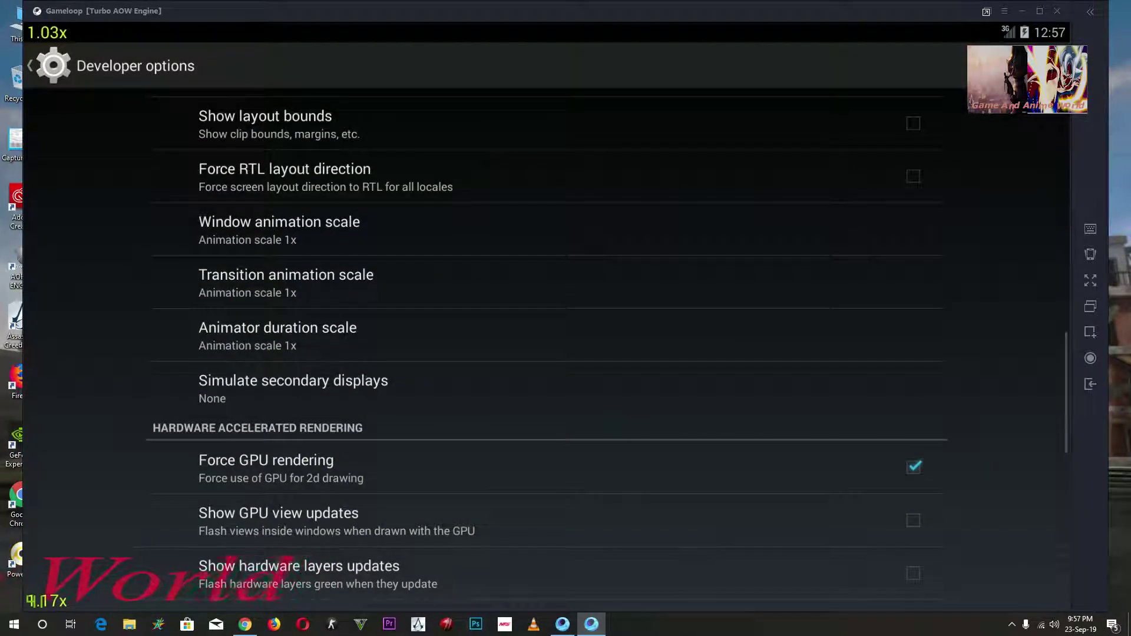
{"action": "scroll", "coordinate": [546, 348], "scroll_direction": "up", "scroll_amount": 6}
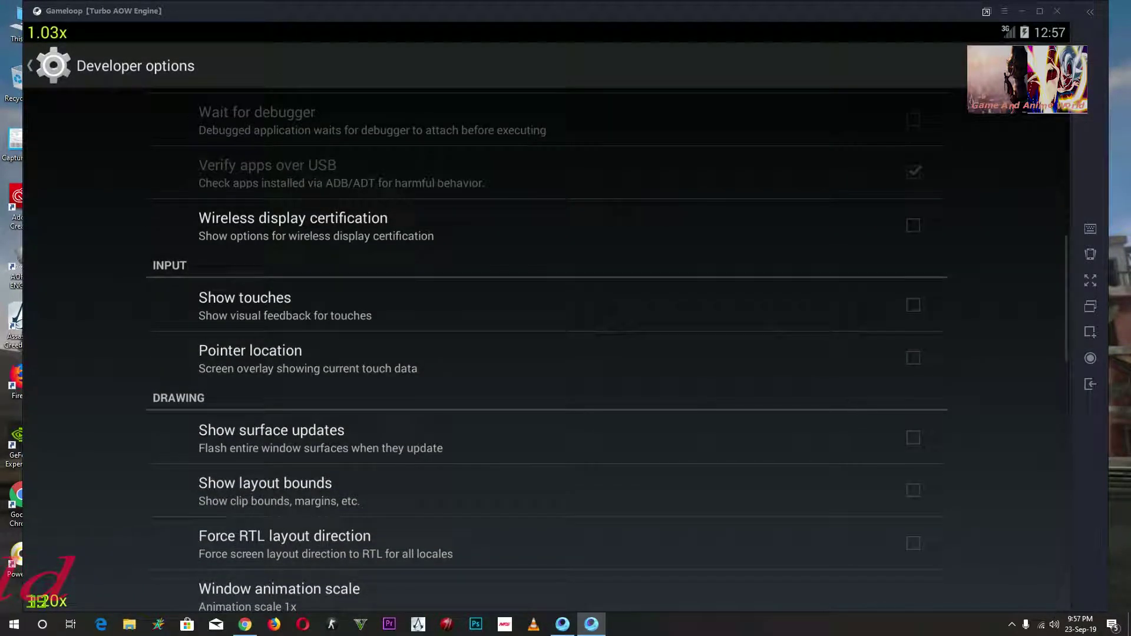
{"action": "scroll", "coordinate": [547, 348], "scroll_direction": "up", "scroll_amount": 1}
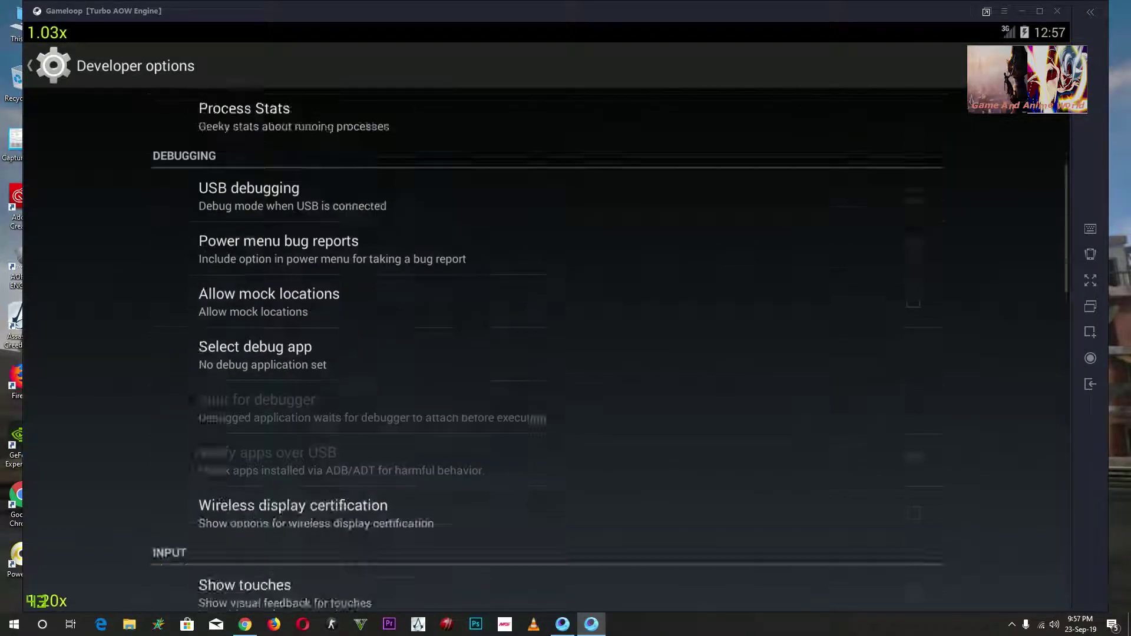
{"action": "scroll", "coordinate": [546, 347], "scroll_direction": "down", "scroll_amount": 15}
{"action": "scroll", "coordinate": [546, 318], "scroll_direction": "up", "scroll_amount": 4}
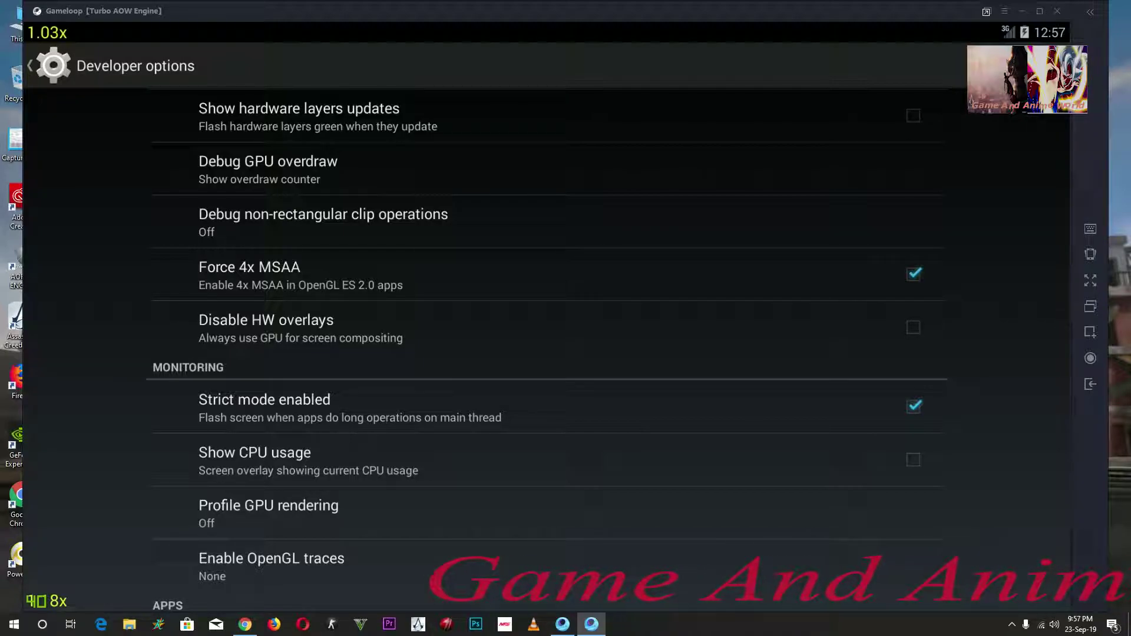
{"action": "scroll", "coordinate": [546, 348], "scroll_direction": "up", "scroll_amount": 12}
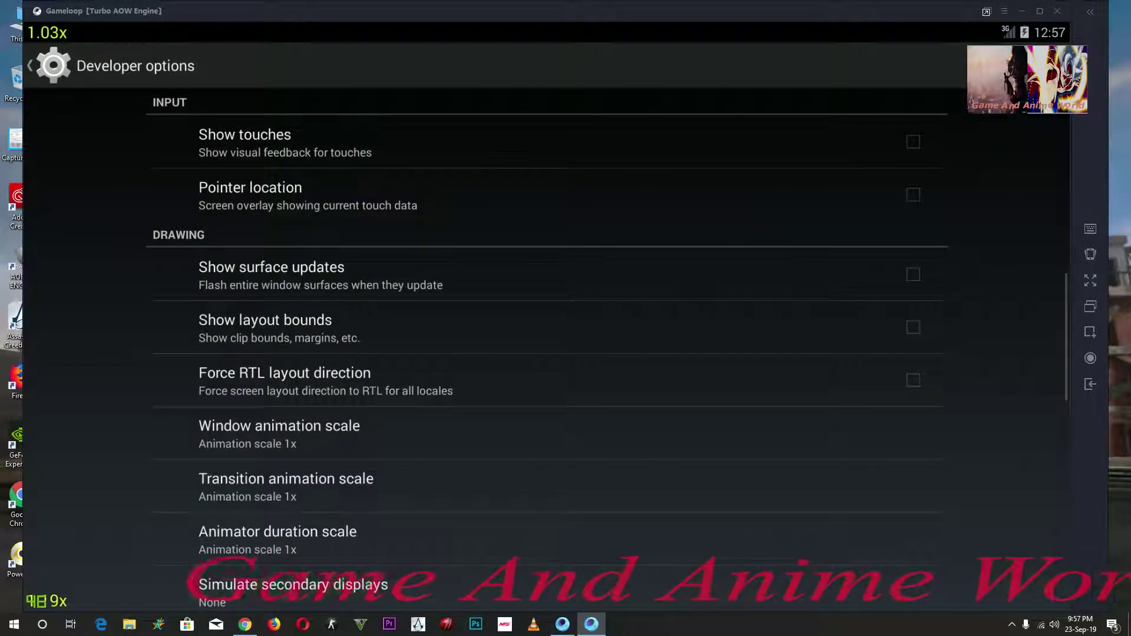
{"action": "scroll", "coordinate": [546, 348], "scroll_direction": "down", "scroll_amount": 5}
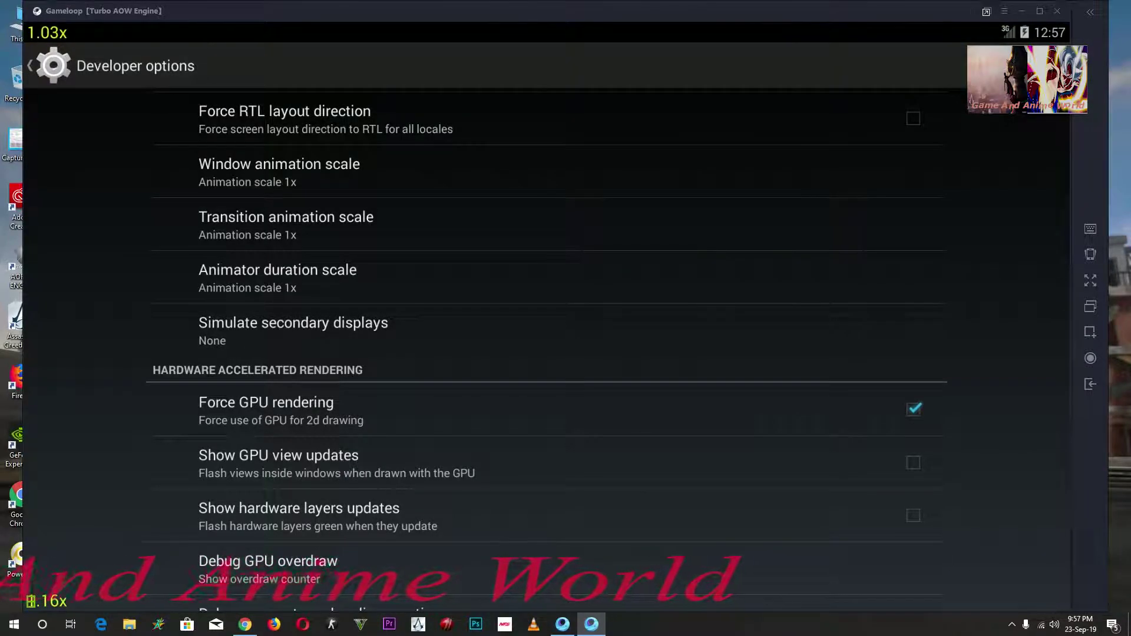
Leave the Android system settings and start PUBG MOBILE from the emulator's home screen
{"action": "key", "text": "Escape"}
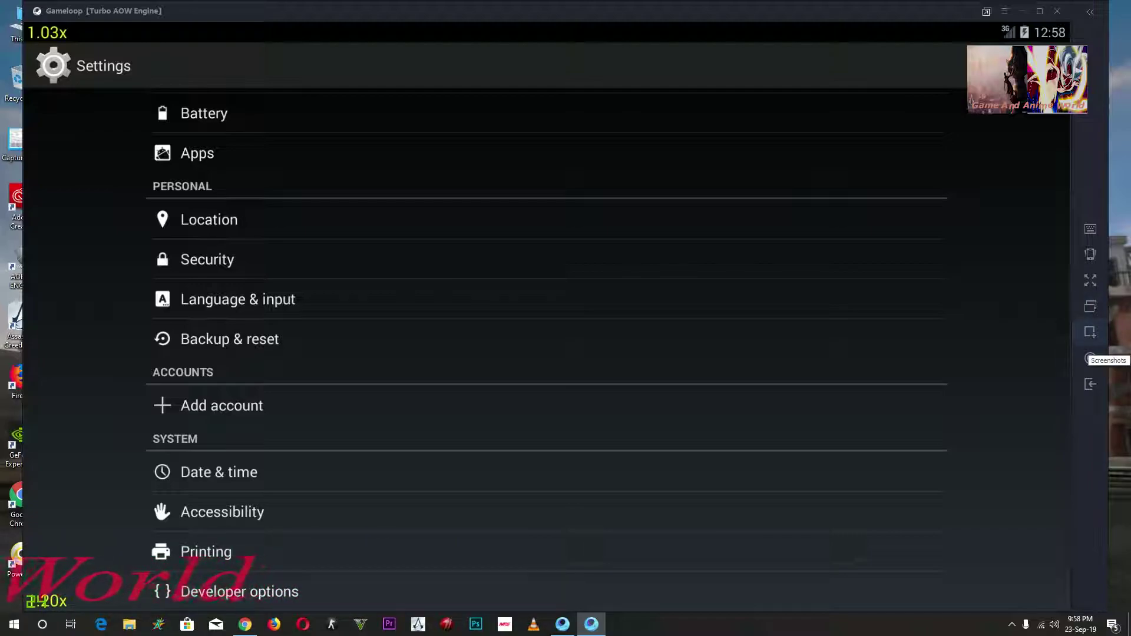
{"action": "key", "text": "Escape"}
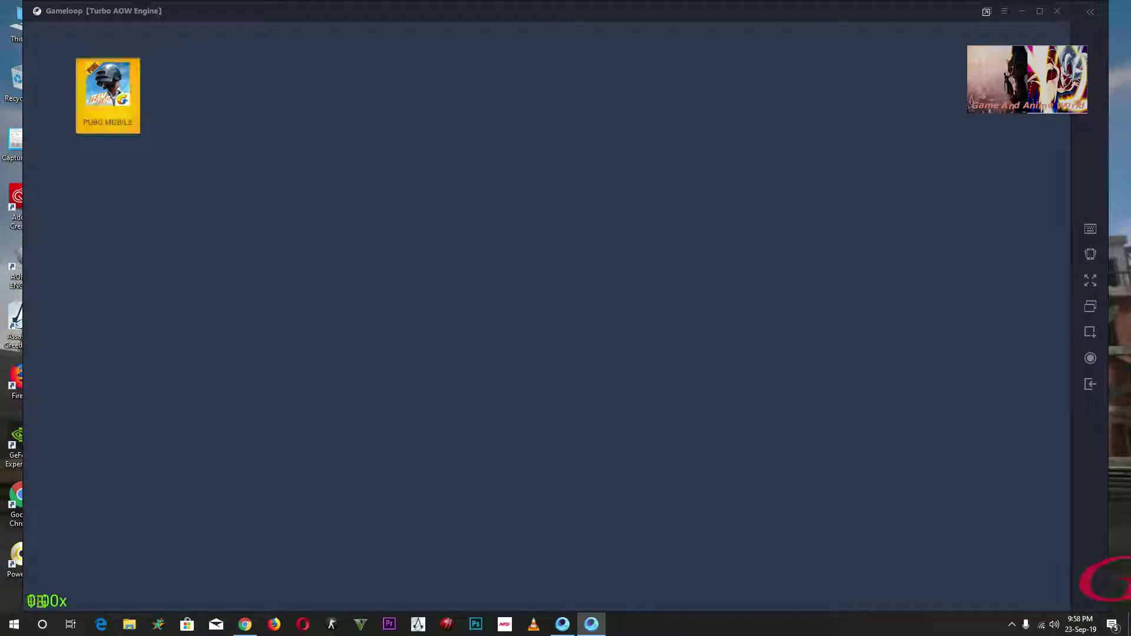
{"action": "left_click", "coordinate": [108, 96]}
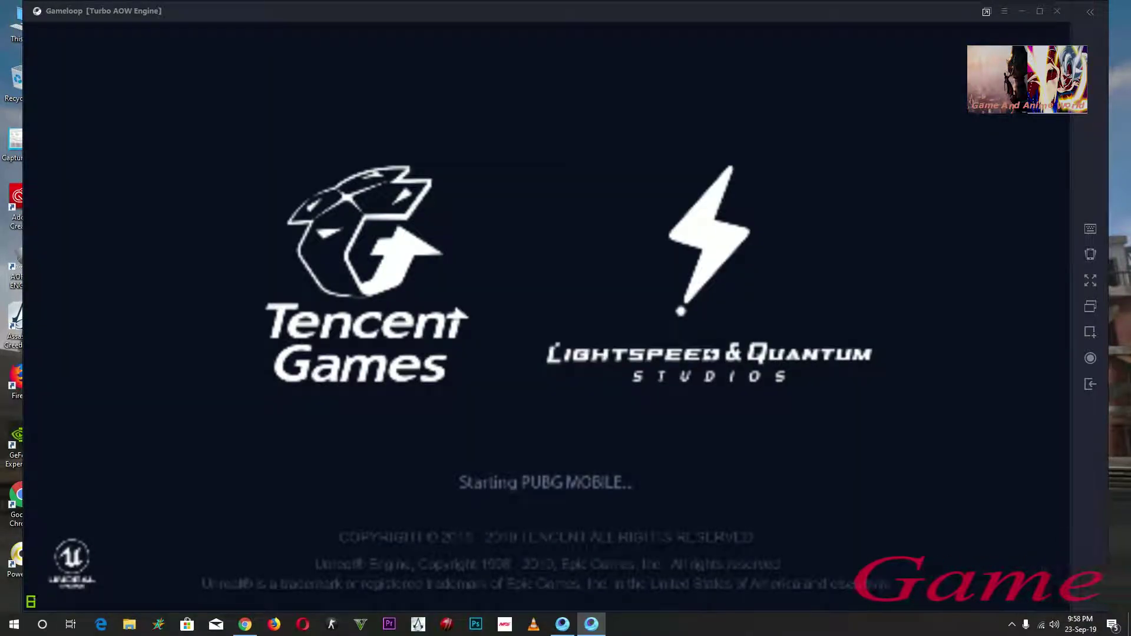
Review the Engine settings in the emulator's Setting Center and close it without saving
{"action": "left_click", "coordinate": [1004, 12]}
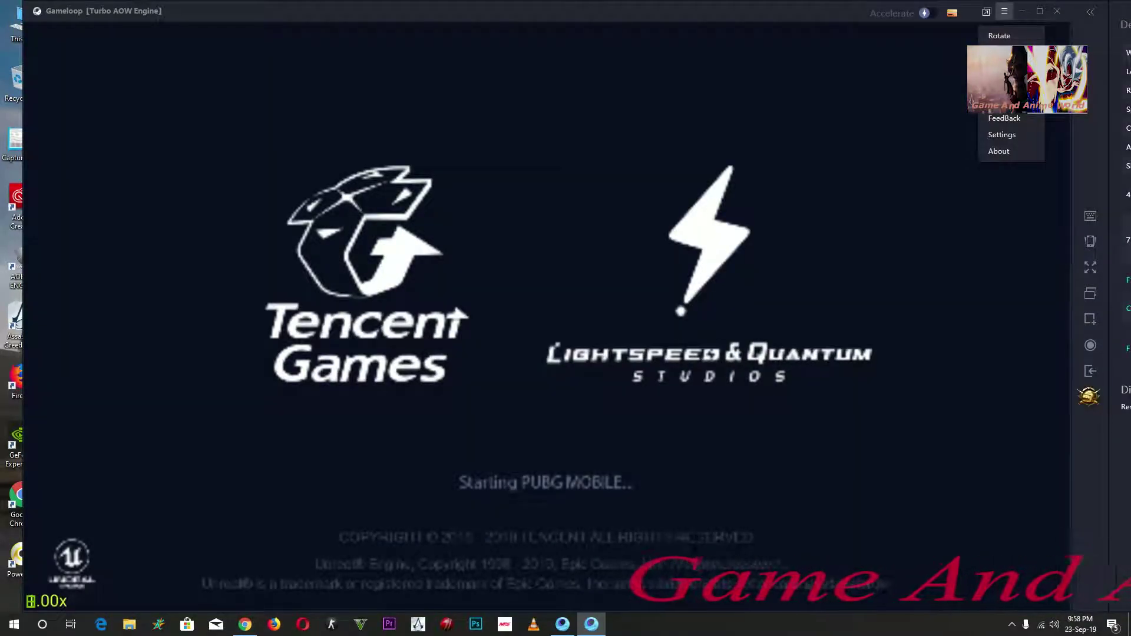
{"action": "left_click", "coordinate": [1003, 68]}
{"action": "left_click", "coordinate": [676, 120]}
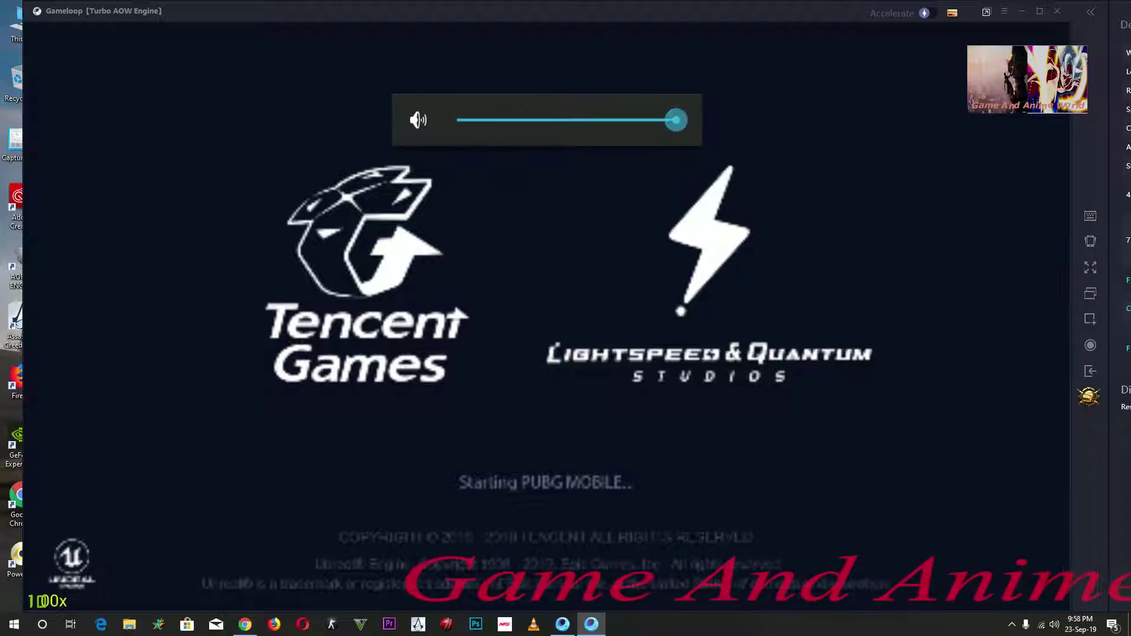
{"action": "left_click", "coordinate": [1004, 11]}
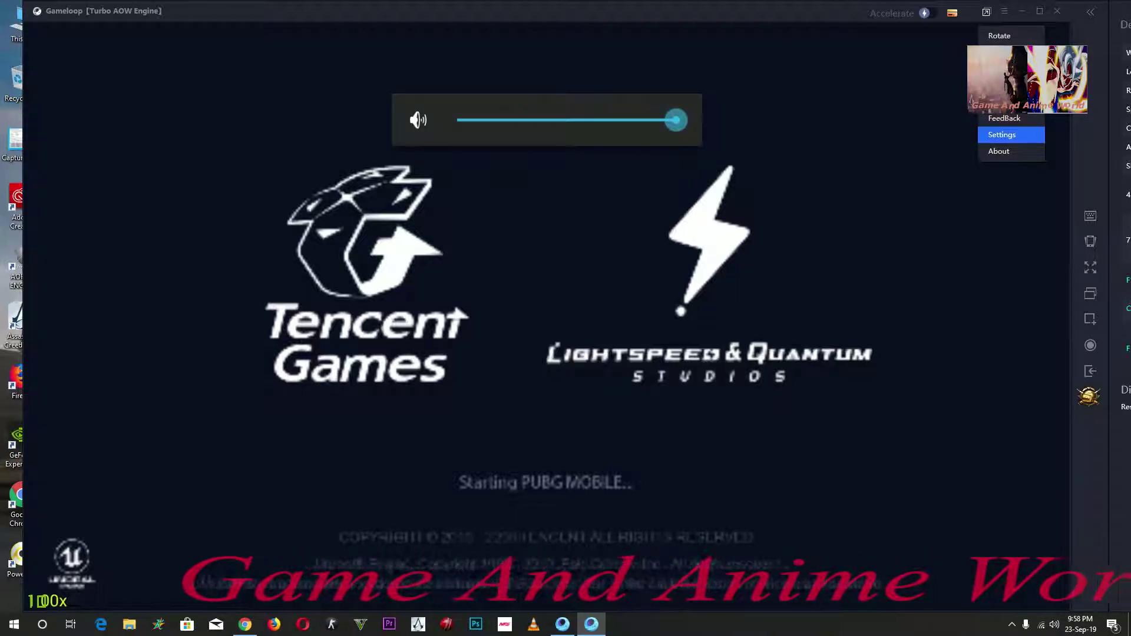
{"action": "left_click", "coordinate": [1002, 135]}
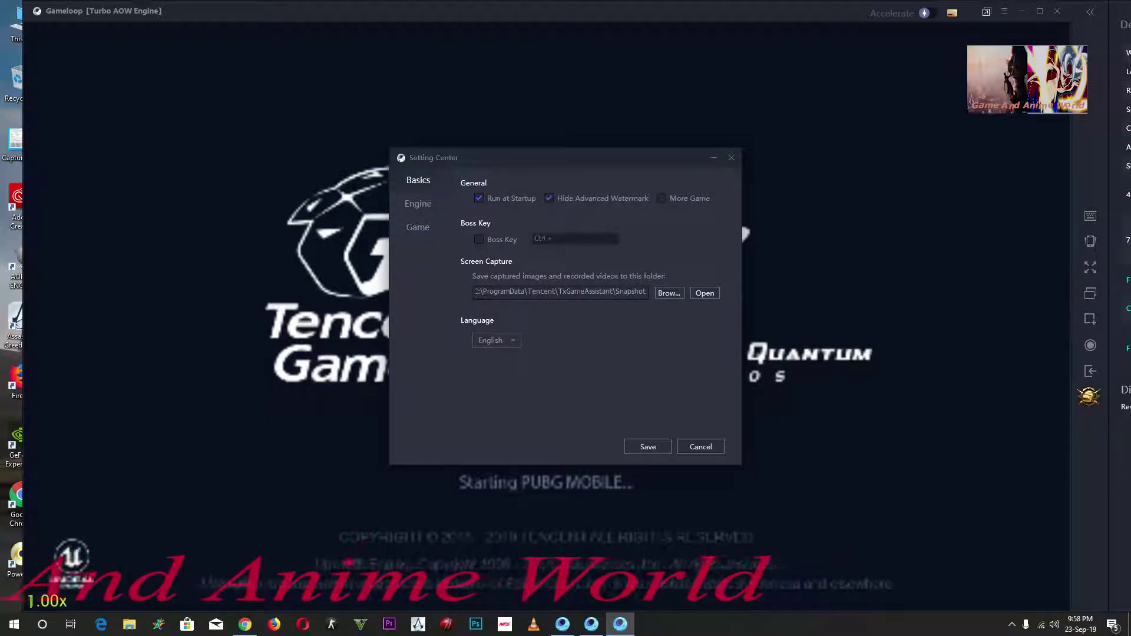
{"action": "left_click", "coordinate": [419, 204]}
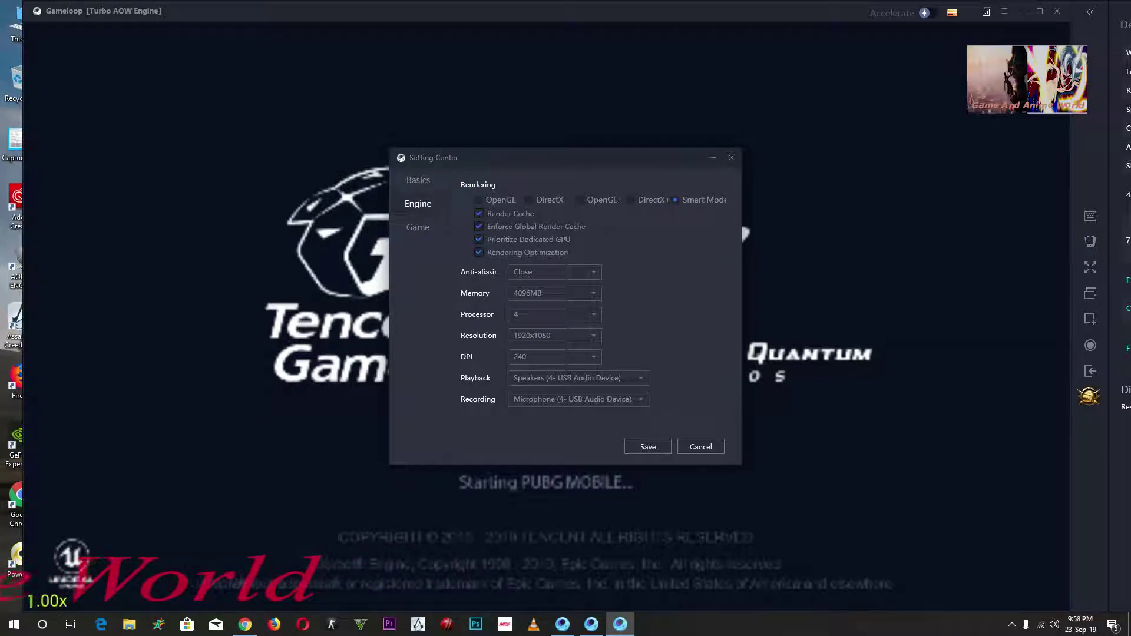
{"action": "left_click", "coordinate": [701, 447]}
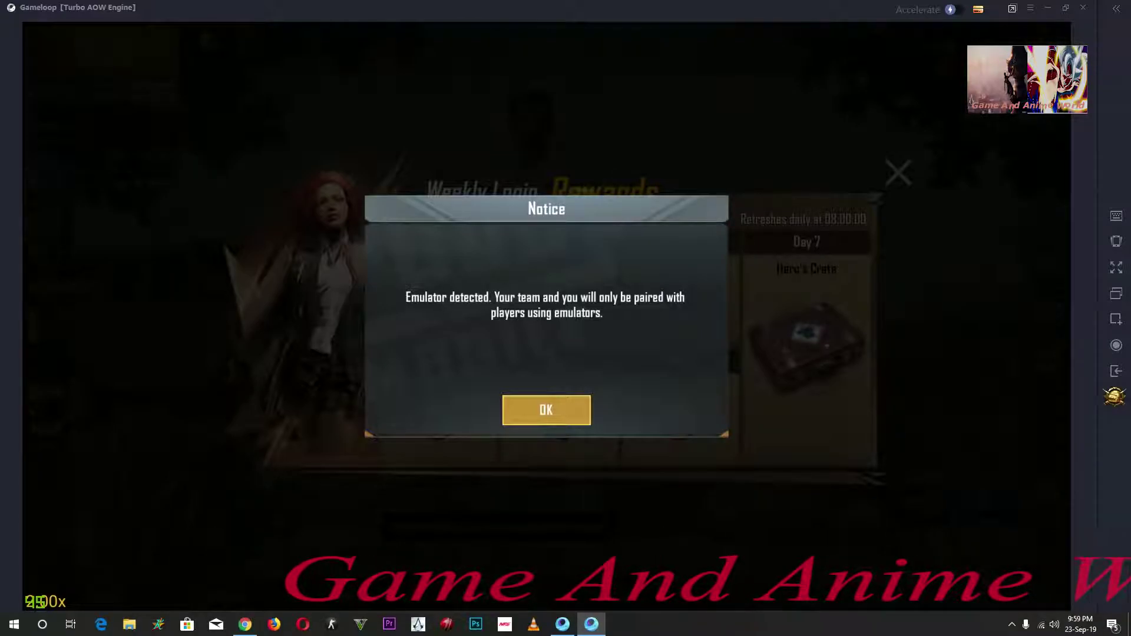
Dismiss the emulator notice and the weekly login rewards, and open the game's graphics settings
{"action": "left_click", "coordinate": [546, 410]}
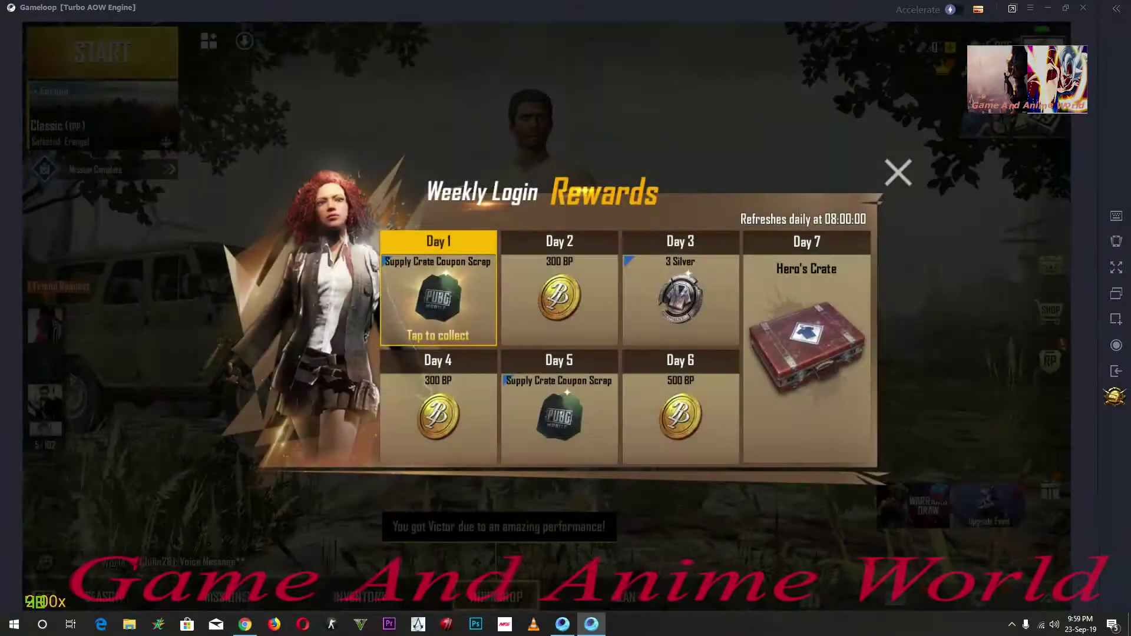
{"action": "left_click", "coordinate": [898, 173]}
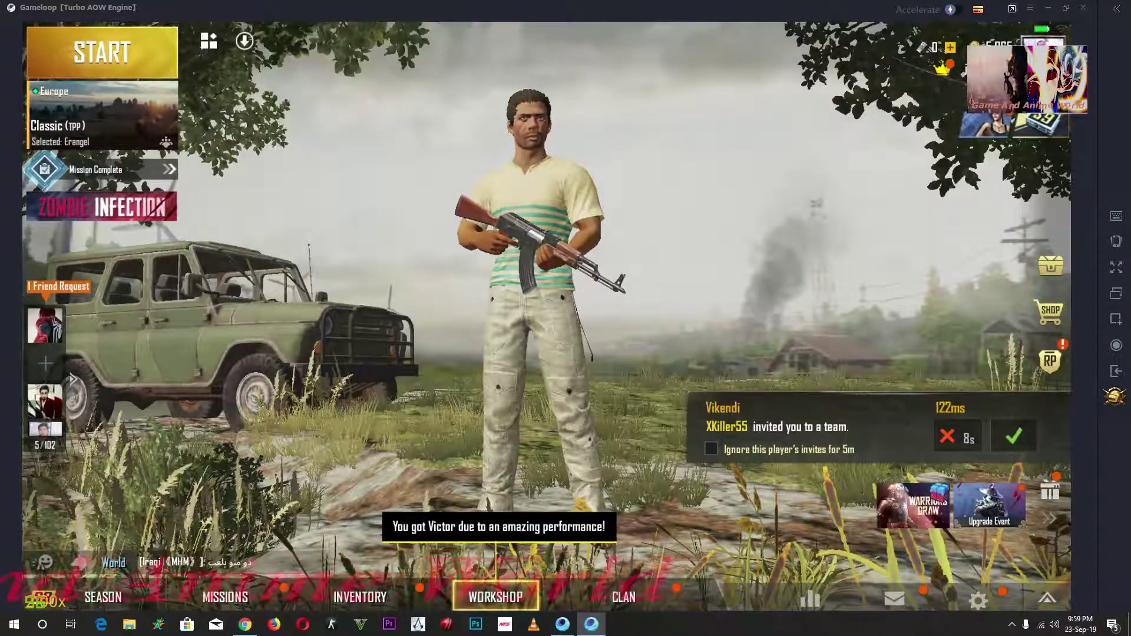
{"action": "left_click", "coordinate": [978, 598]}
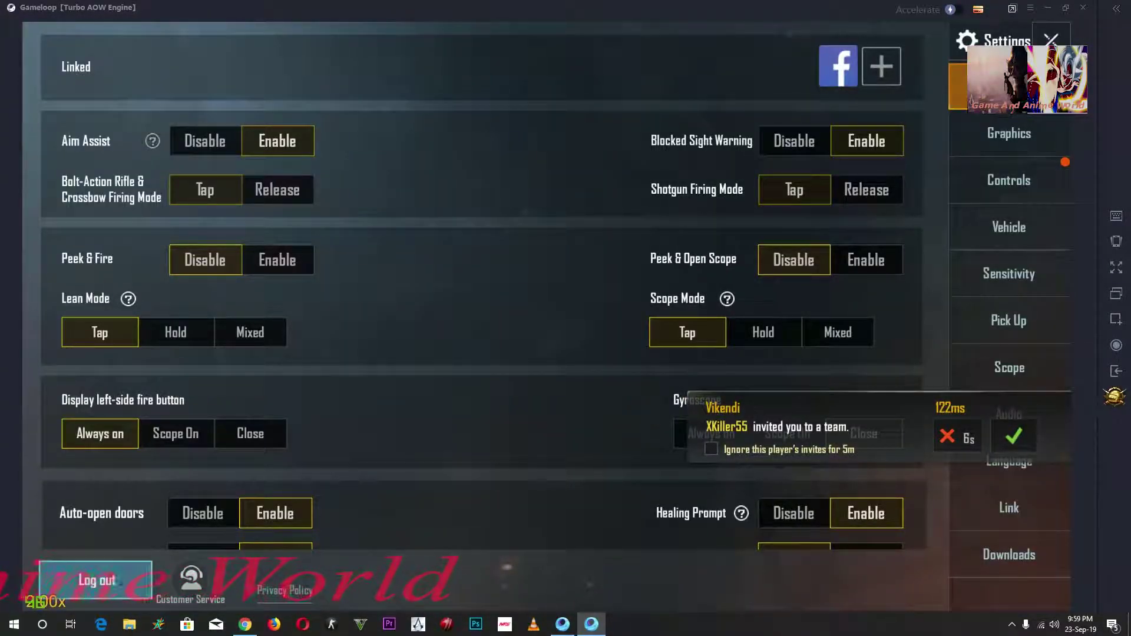
{"action": "left_click", "coordinate": [1009, 134]}
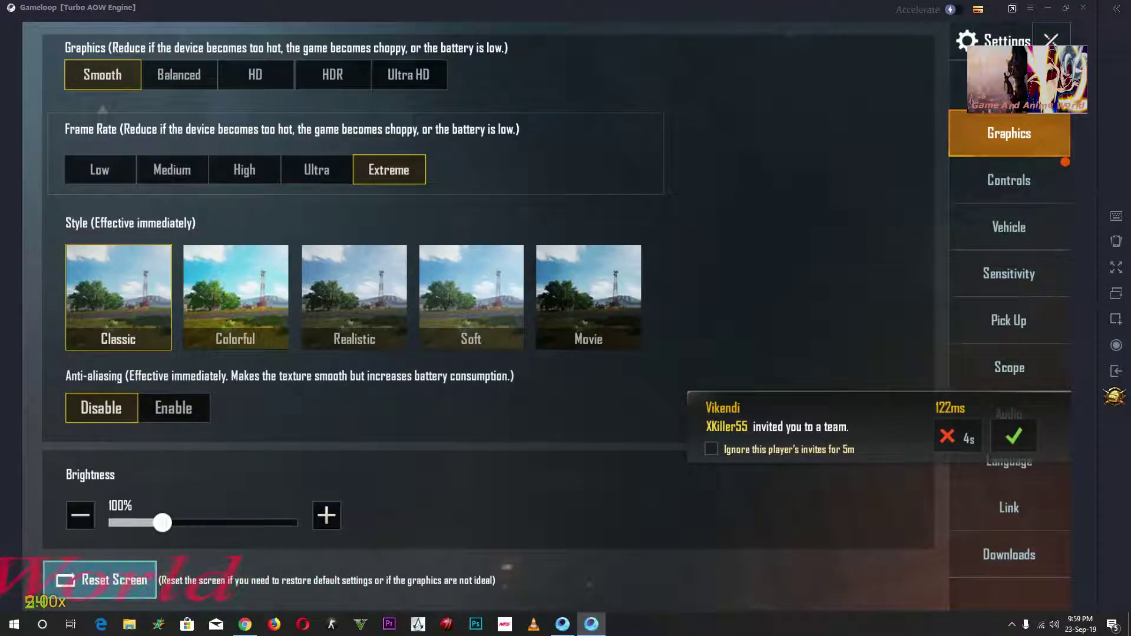
Set the game's graphics quality to HDR and apply it together with the high frame rate
{"action": "left_click", "coordinate": [408, 75]}
{"action": "left_click", "coordinate": [546, 410]}
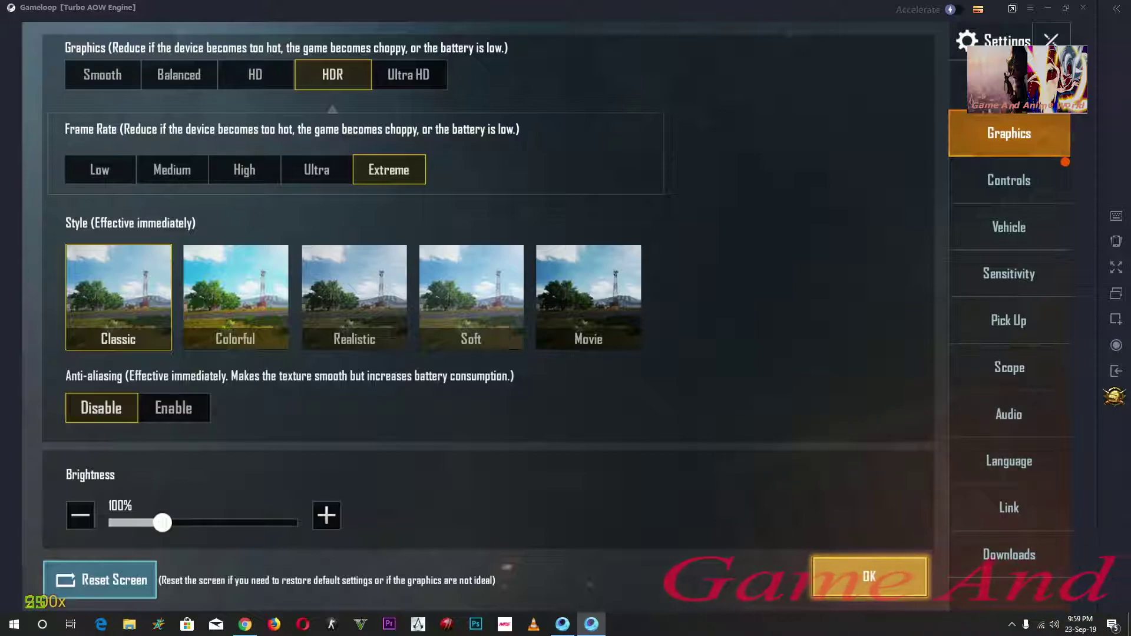
{"action": "scroll", "coordinate": [489, 289], "scroll_direction": "down", "scroll_amount": 3}
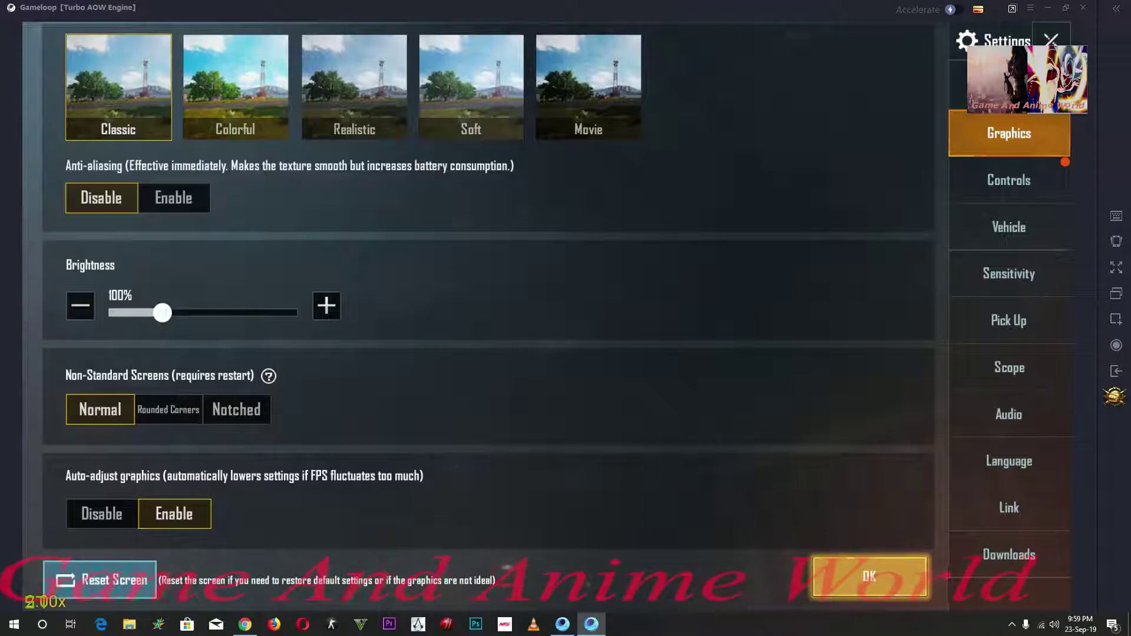
{"action": "left_click", "coordinate": [870, 577]}
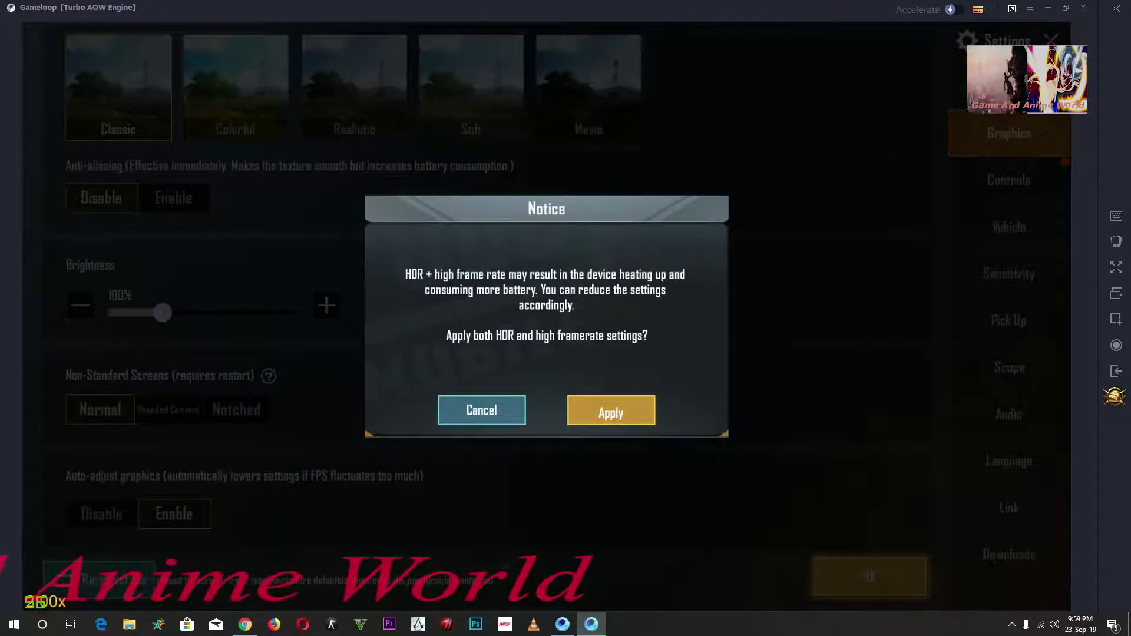
{"action": "left_click", "coordinate": [611, 411]}
{"action": "left_click", "coordinate": [547, 412]}
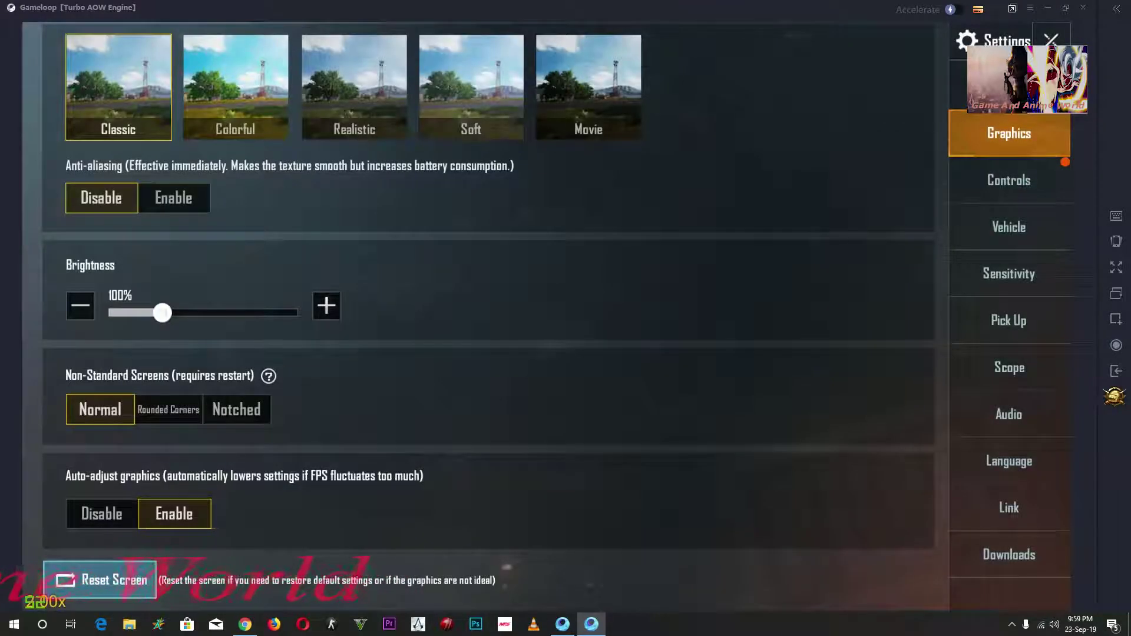
Close the game settings and expand the friends list in the lobby
{"action": "left_click", "coordinate": [1052, 42]}
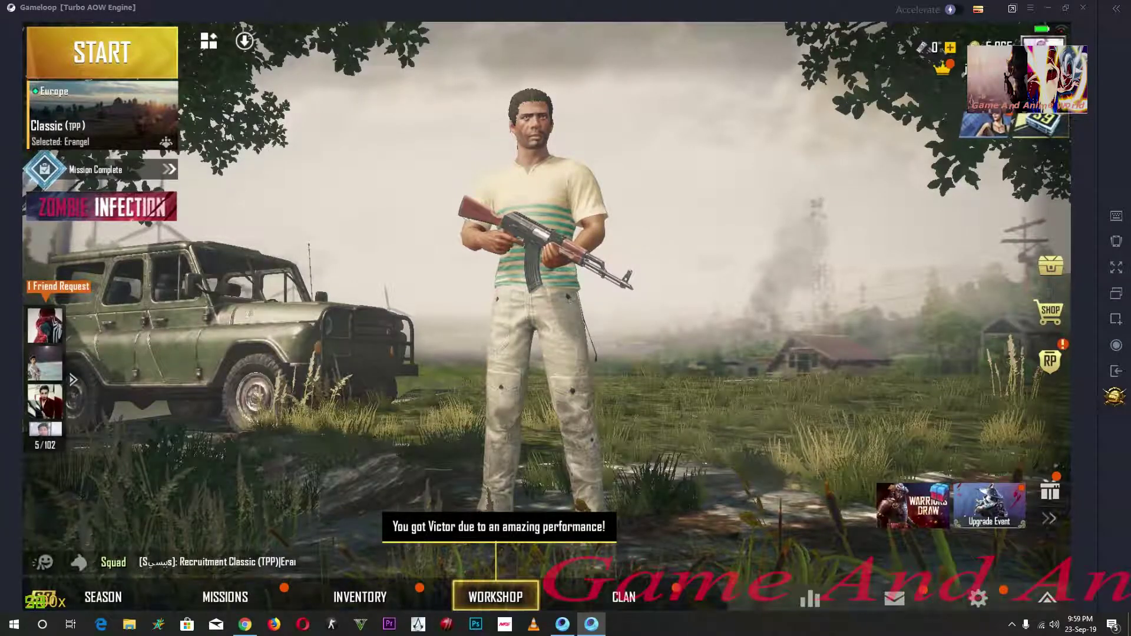
{"action": "left_click", "coordinate": [73, 380]}
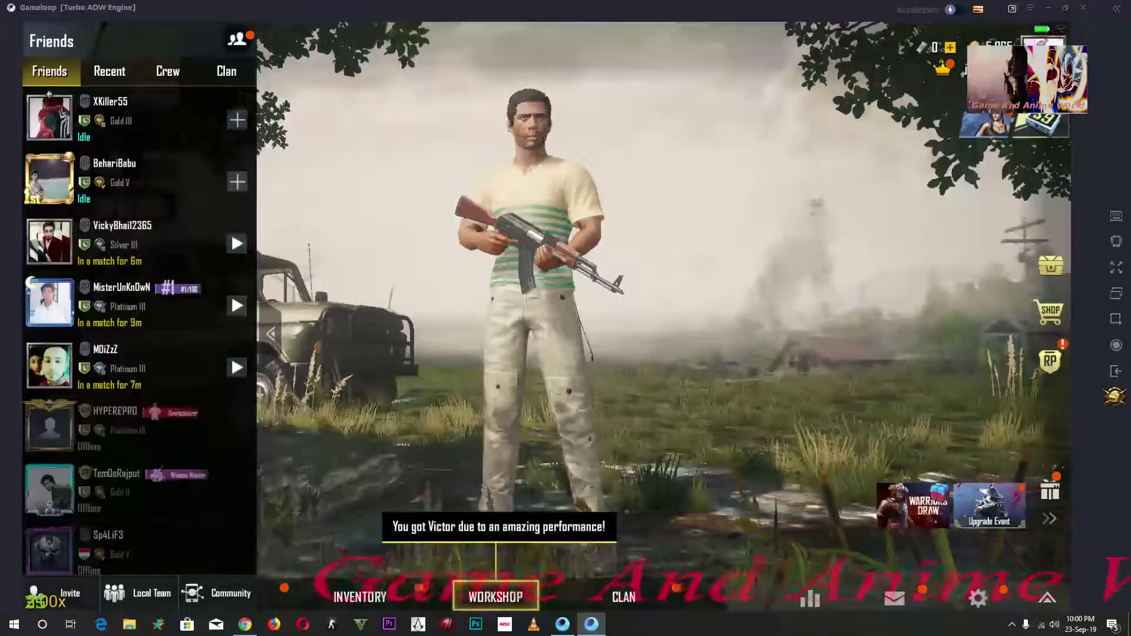